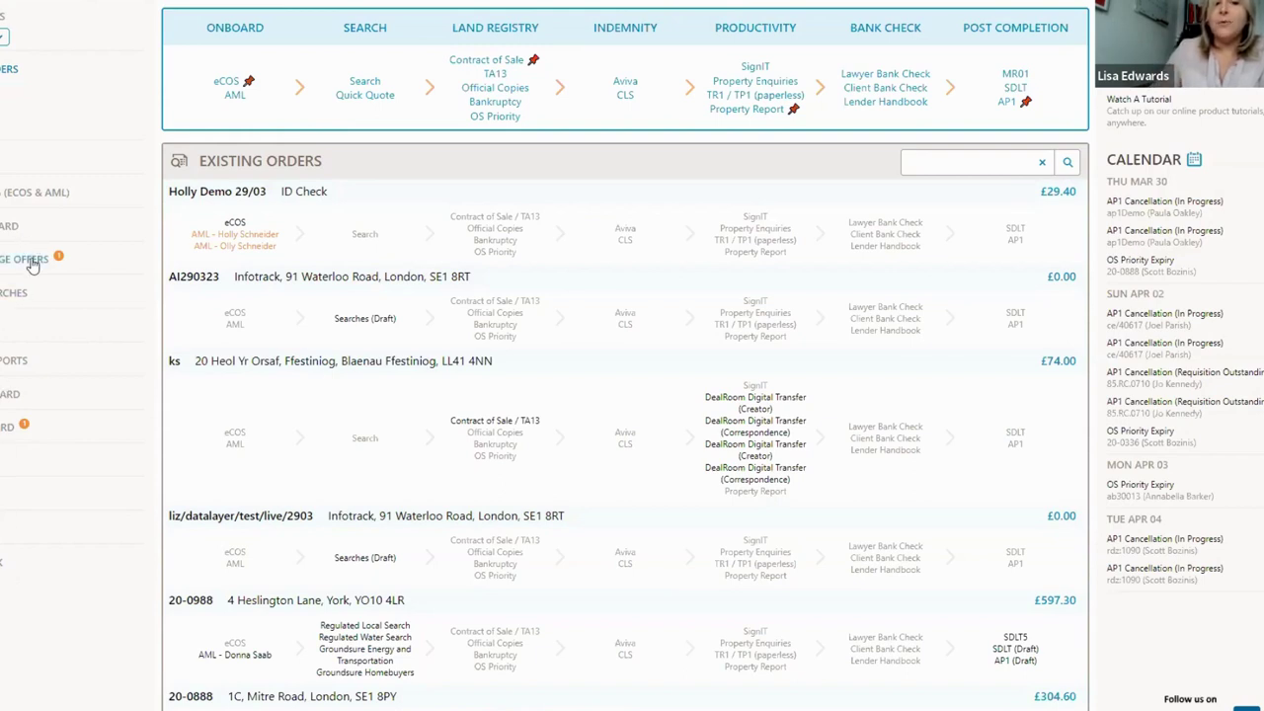
View the AML dashboard and the onboarding tasks for eCOS and AML
left_click(10, 225)
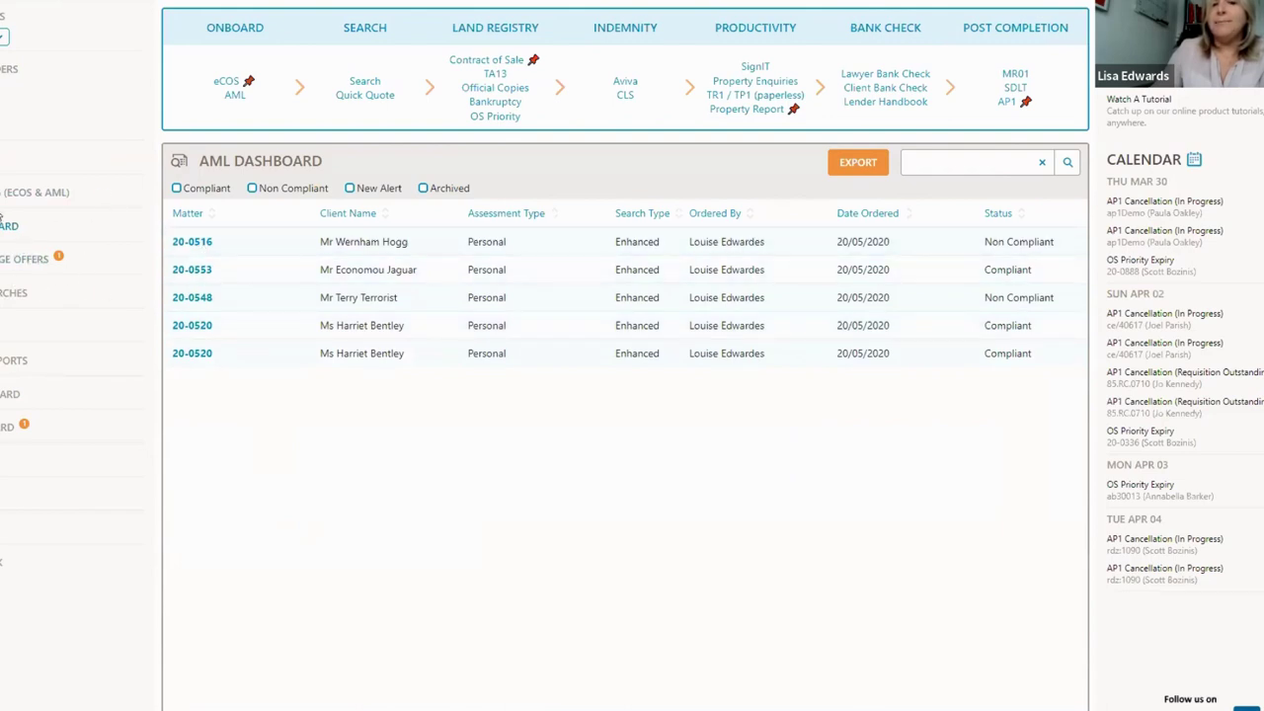
left_click(93, 221)
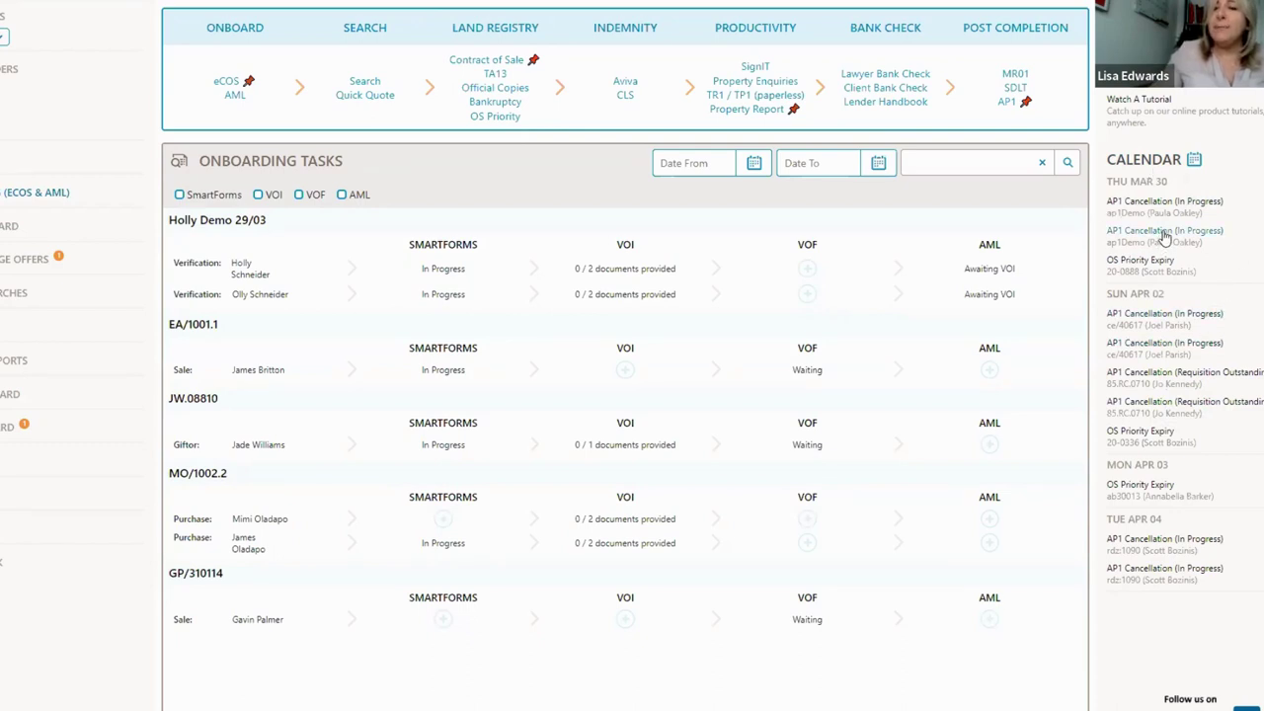
Open the full calendar and look through its year, month and week views
left_click(1203, 186)
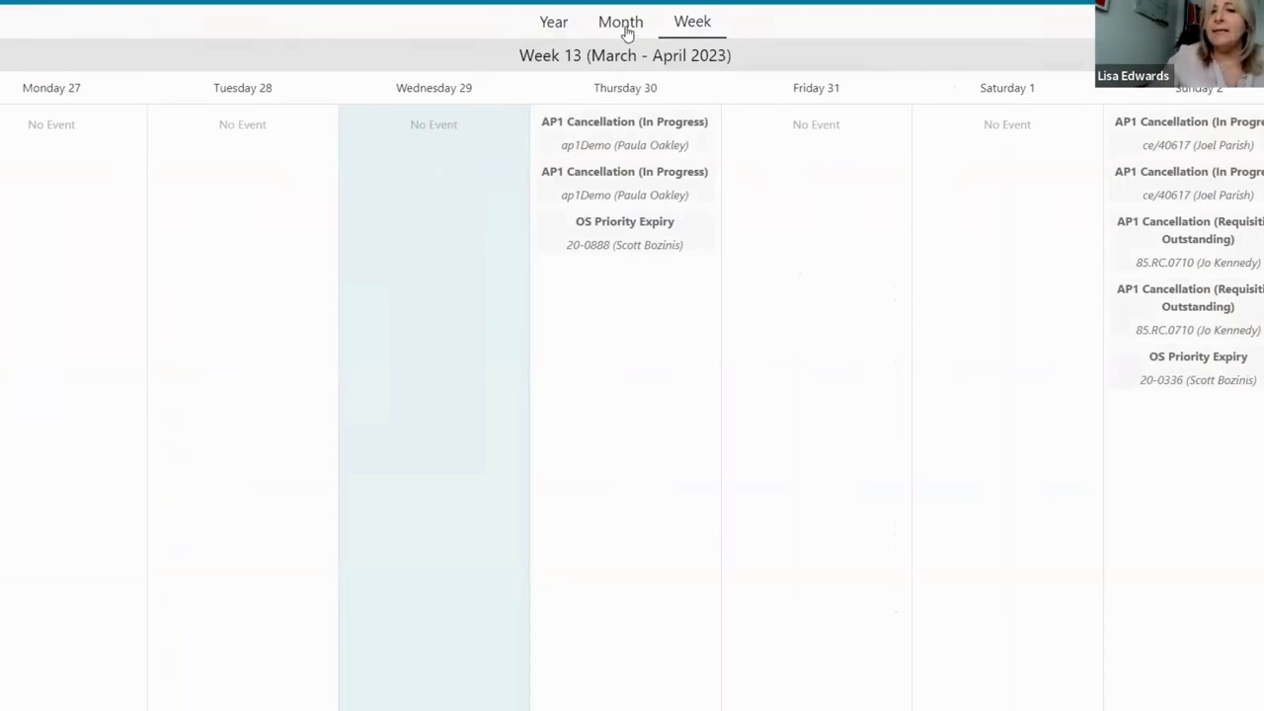
left_click(553, 26)
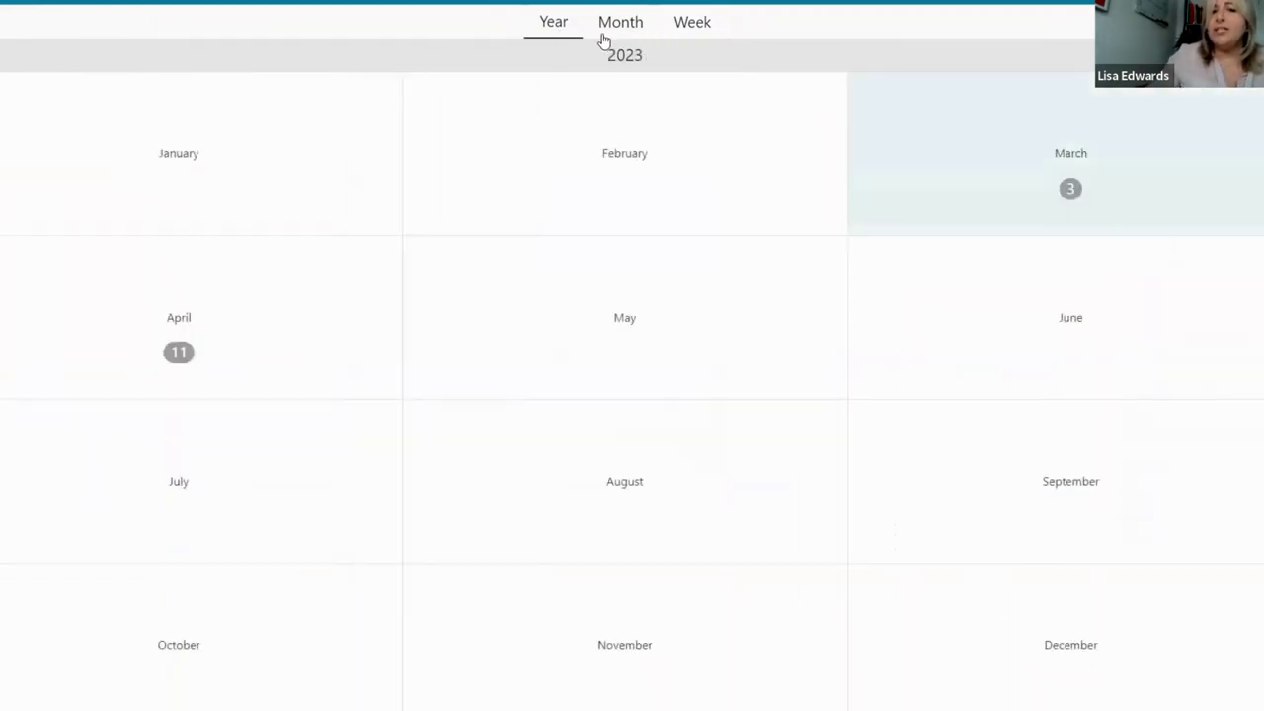
left_click(616, 26)
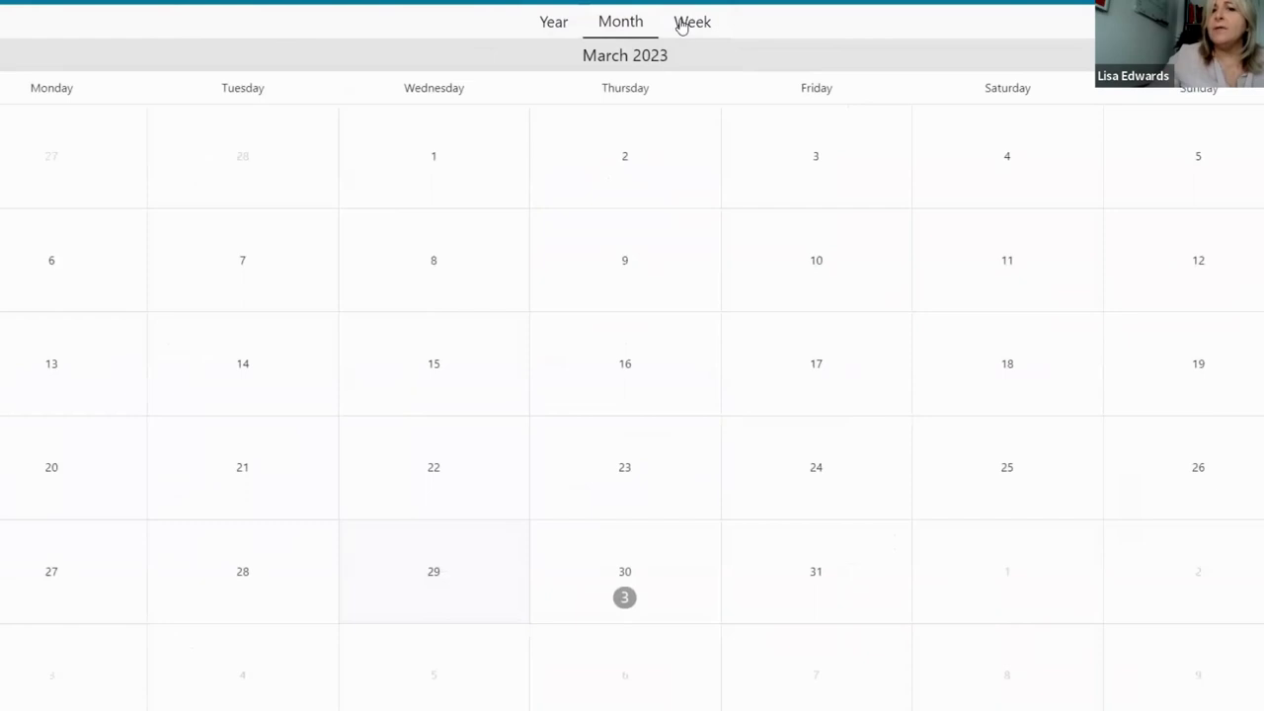
left_click(680, 30)
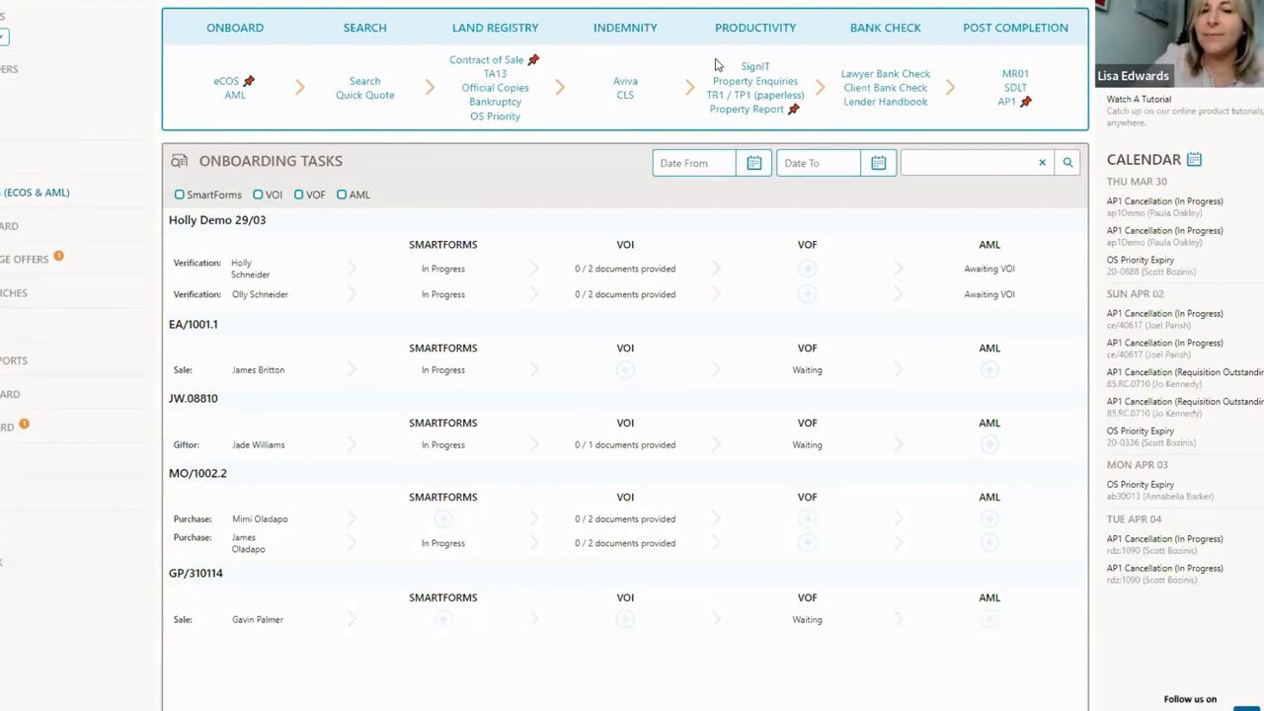
Review the matter, task and party fields on a new eCOS order form, and open a Land Registry form
left_click(232, 87)
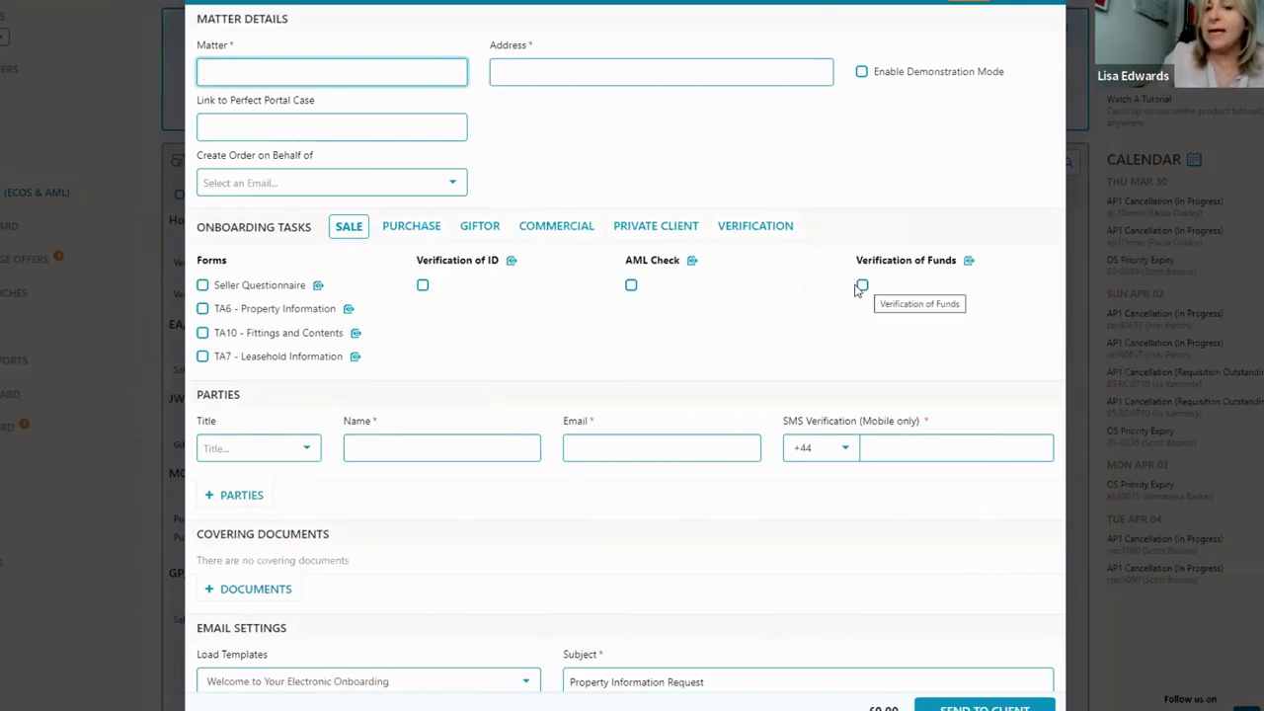
scroll(732, 368, "down", 3)
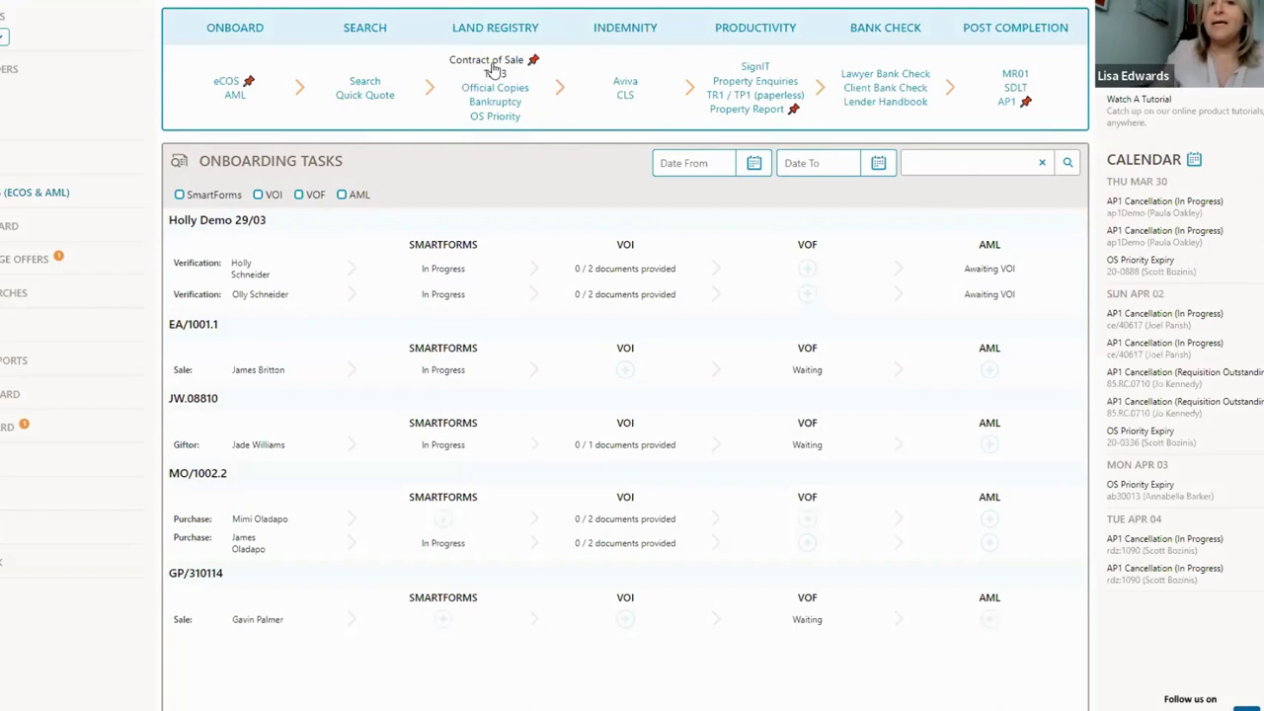
left_click(493, 71)
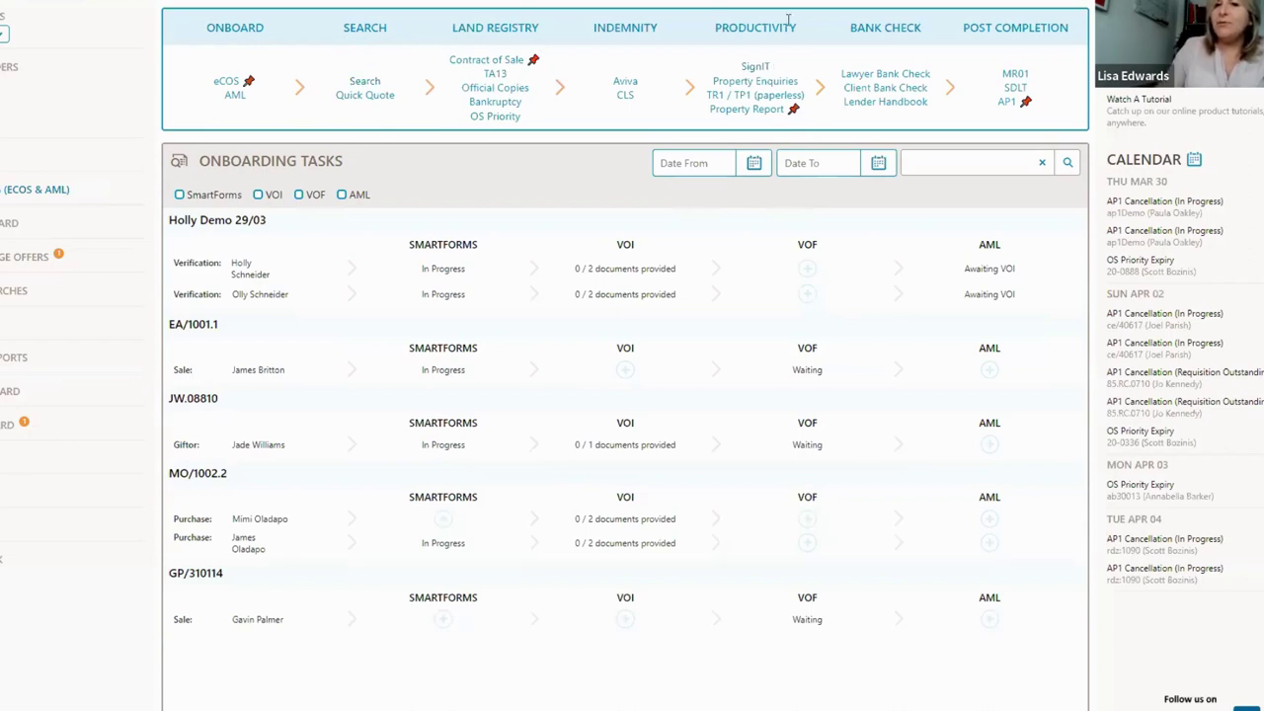
left_click(737, 111)
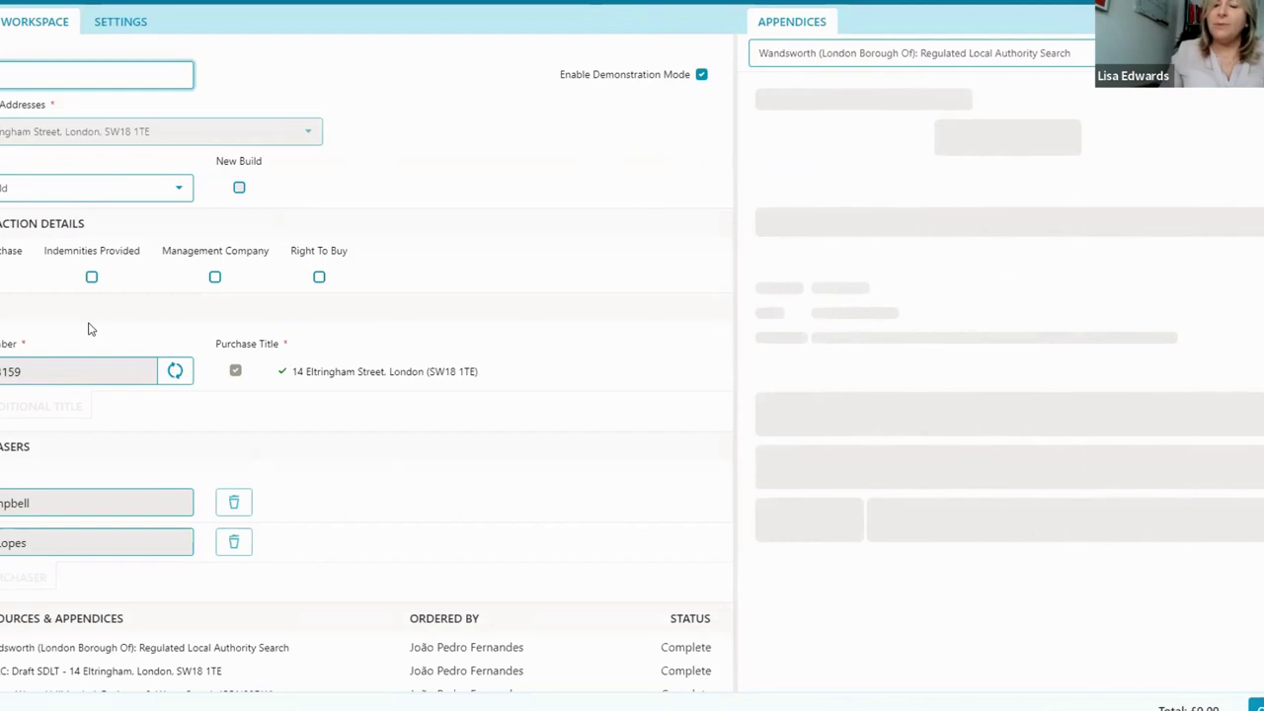
left_click(183, 188)
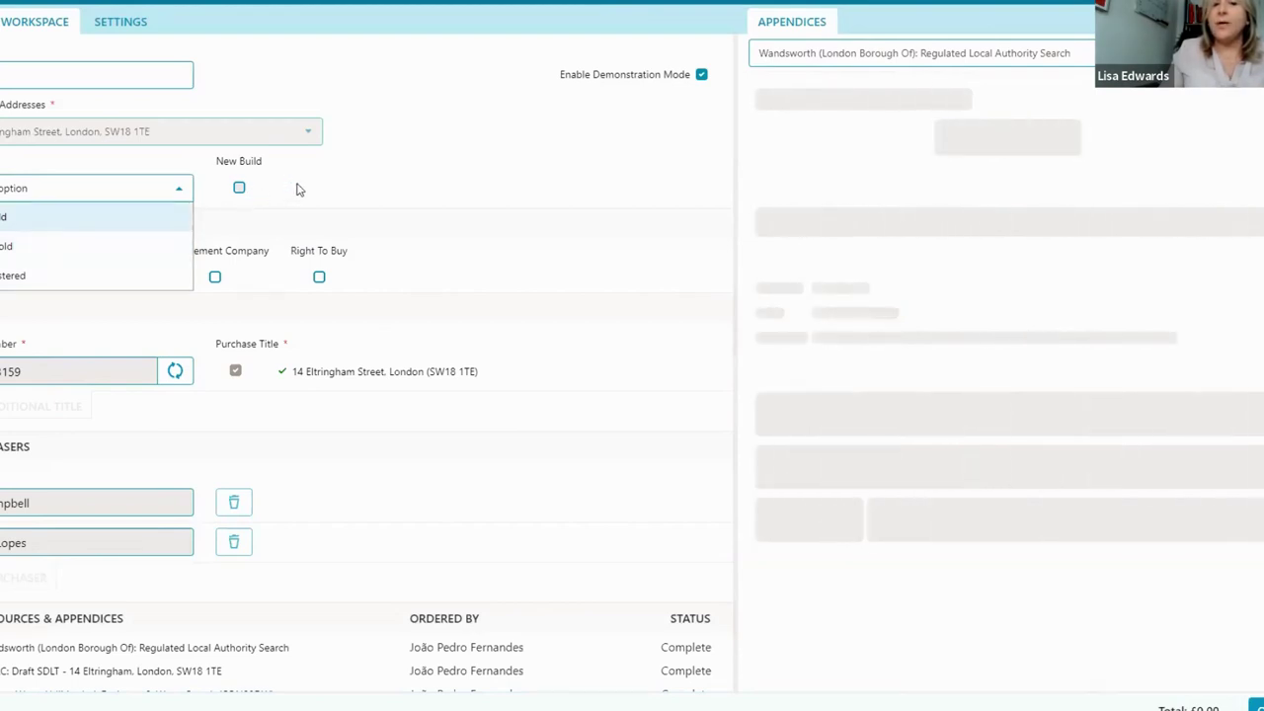
scroll(286, 197, "down", 1)
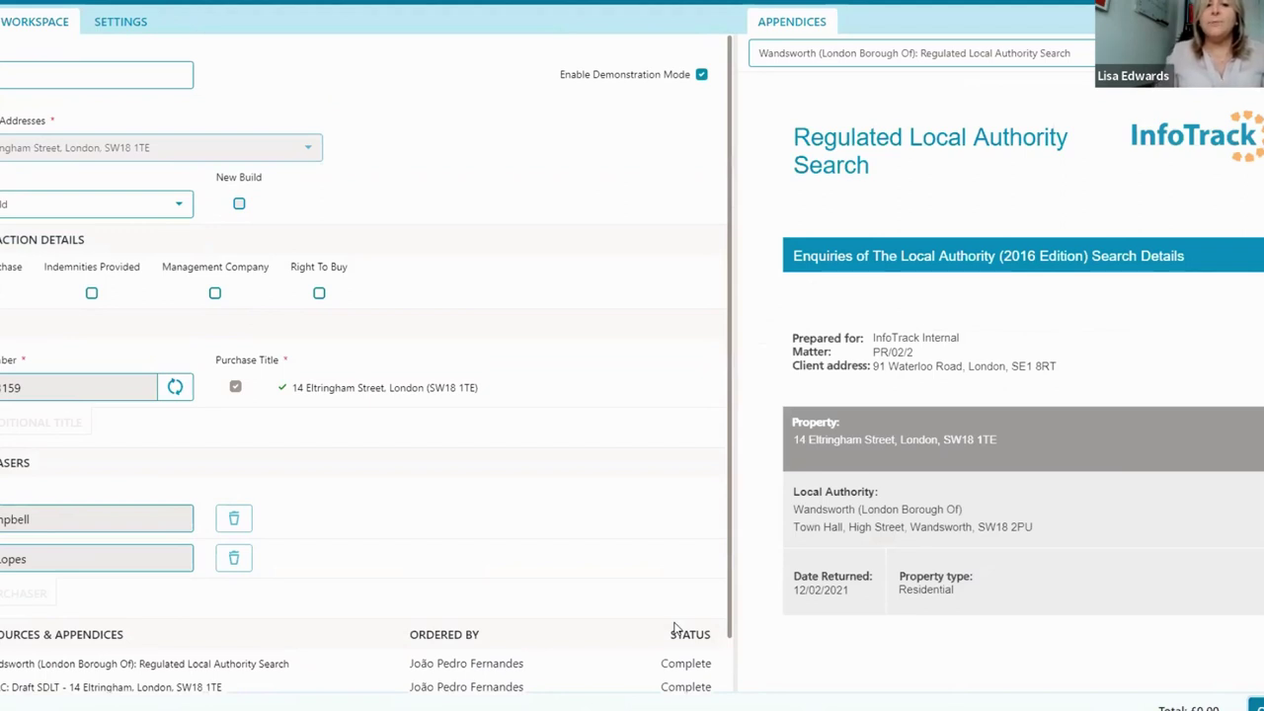
Fill in the matter reference for the property report and proceed to building the report
left_click(134, 72)
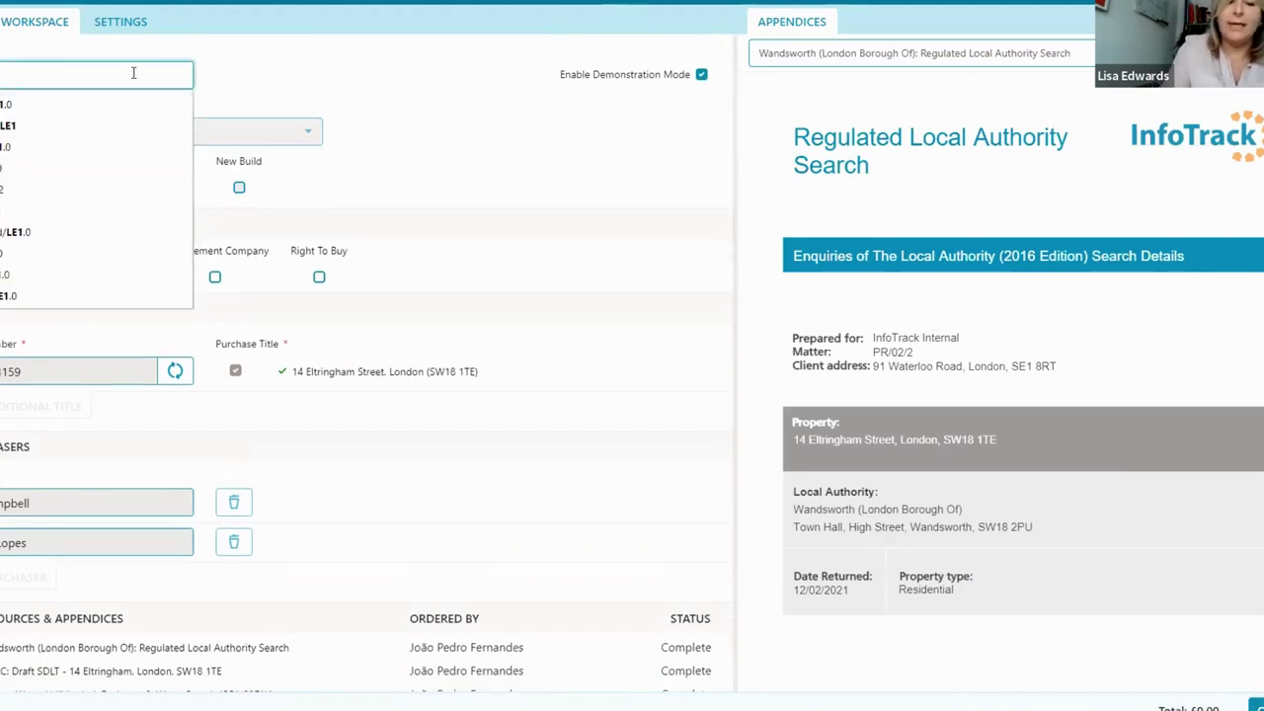
type("2")
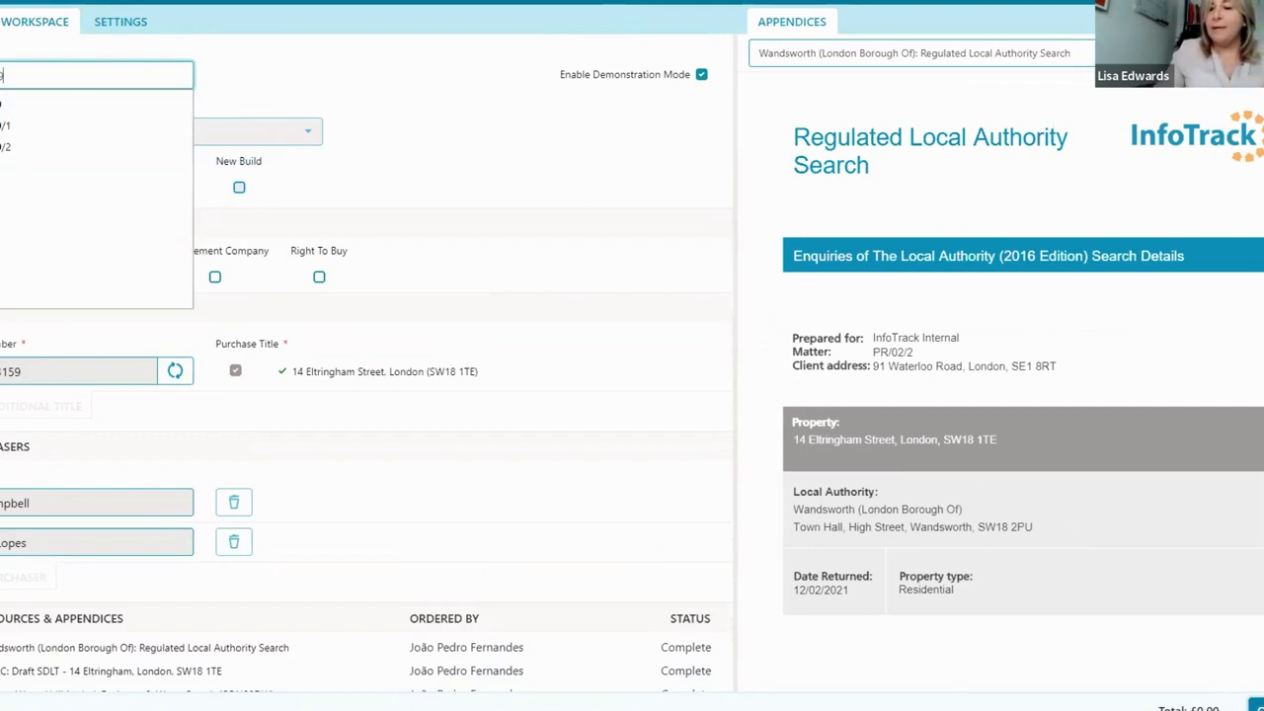
key("Tab")
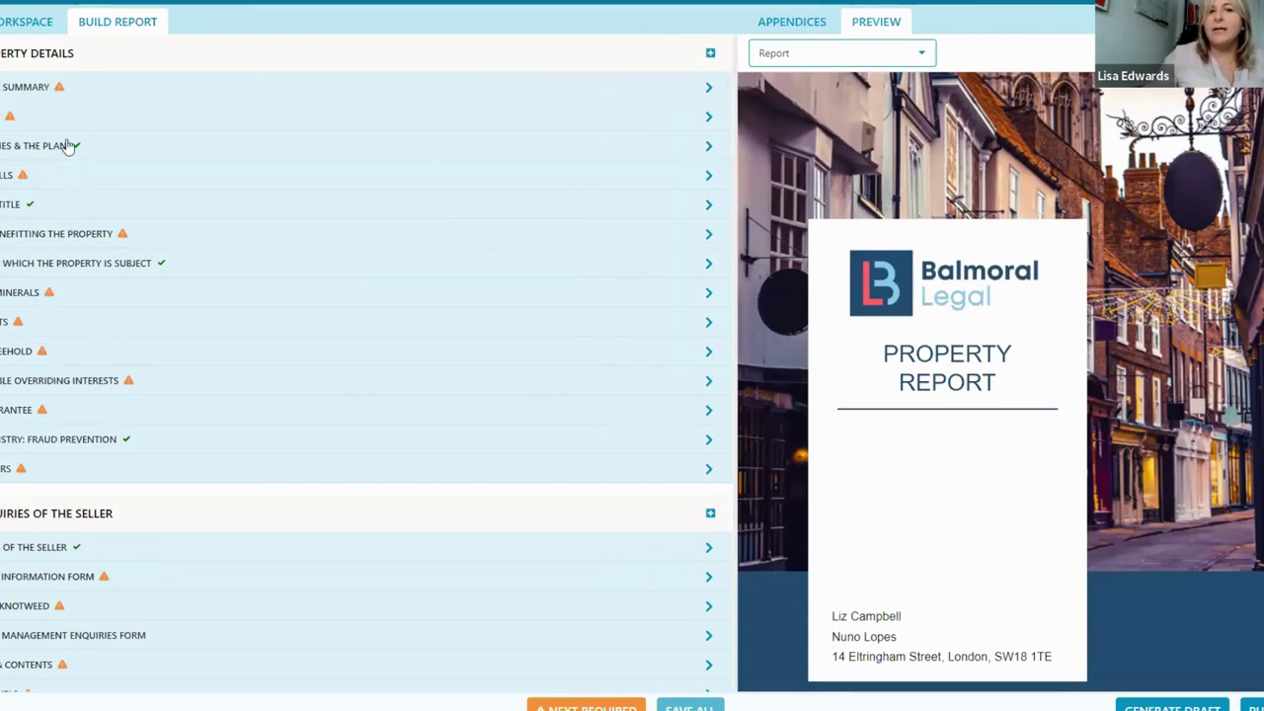
Read and save the Executive Summary under Property Details, and collapse that entry
left_click(70, 87)
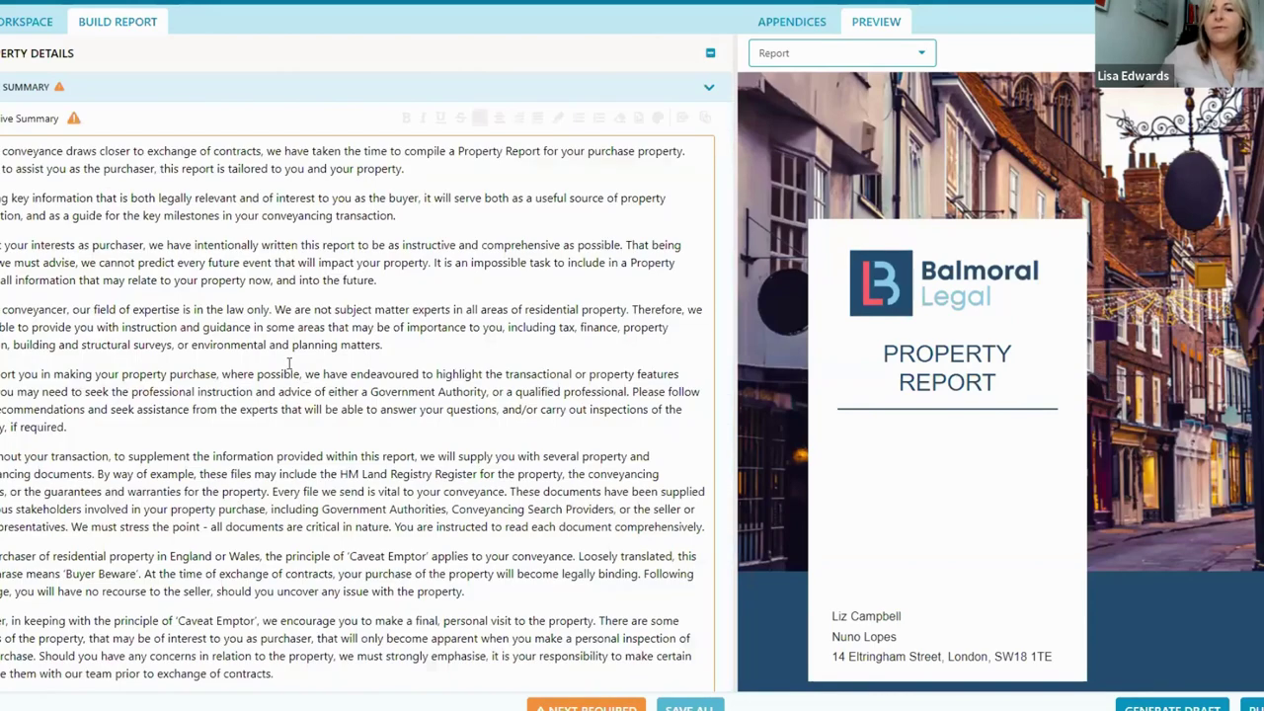
scroll(288, 362, "down", 5)
left_click(690, 329)
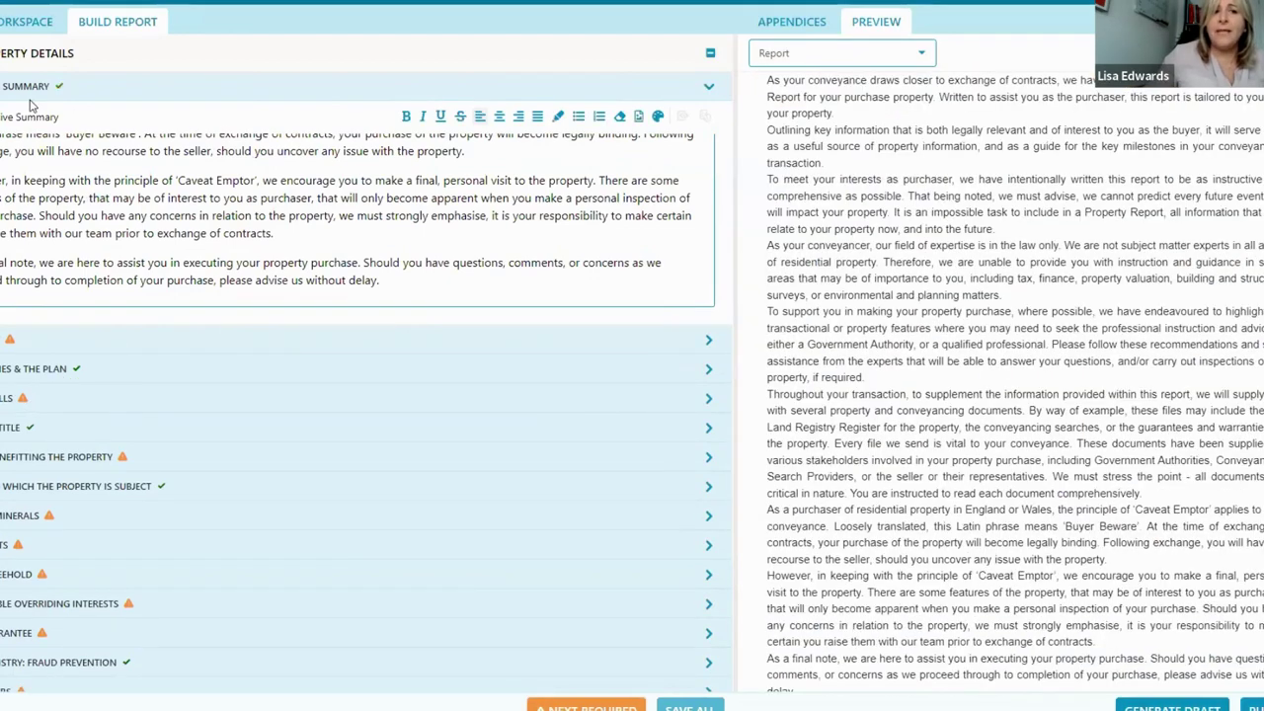
left_click(710, 89)
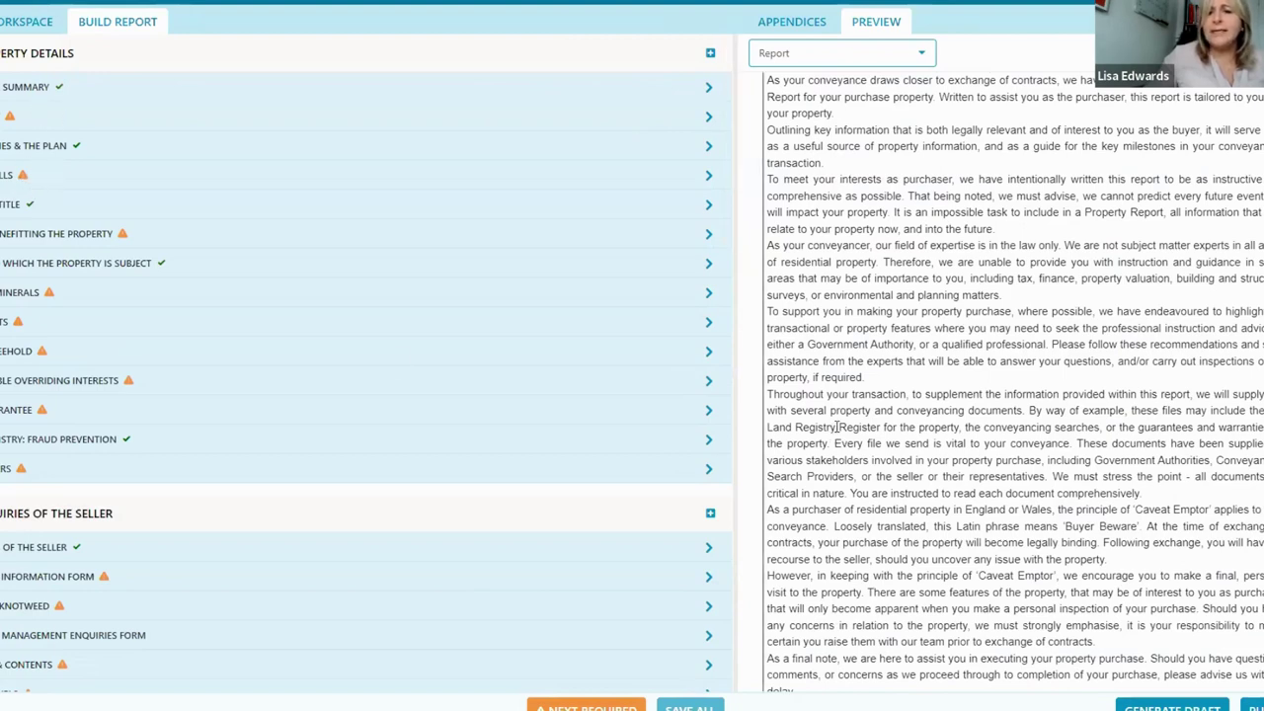
Read through the report preview, from The Property and Party Walls to the rights affecting the property
scroll(837, 435, "down", 10)
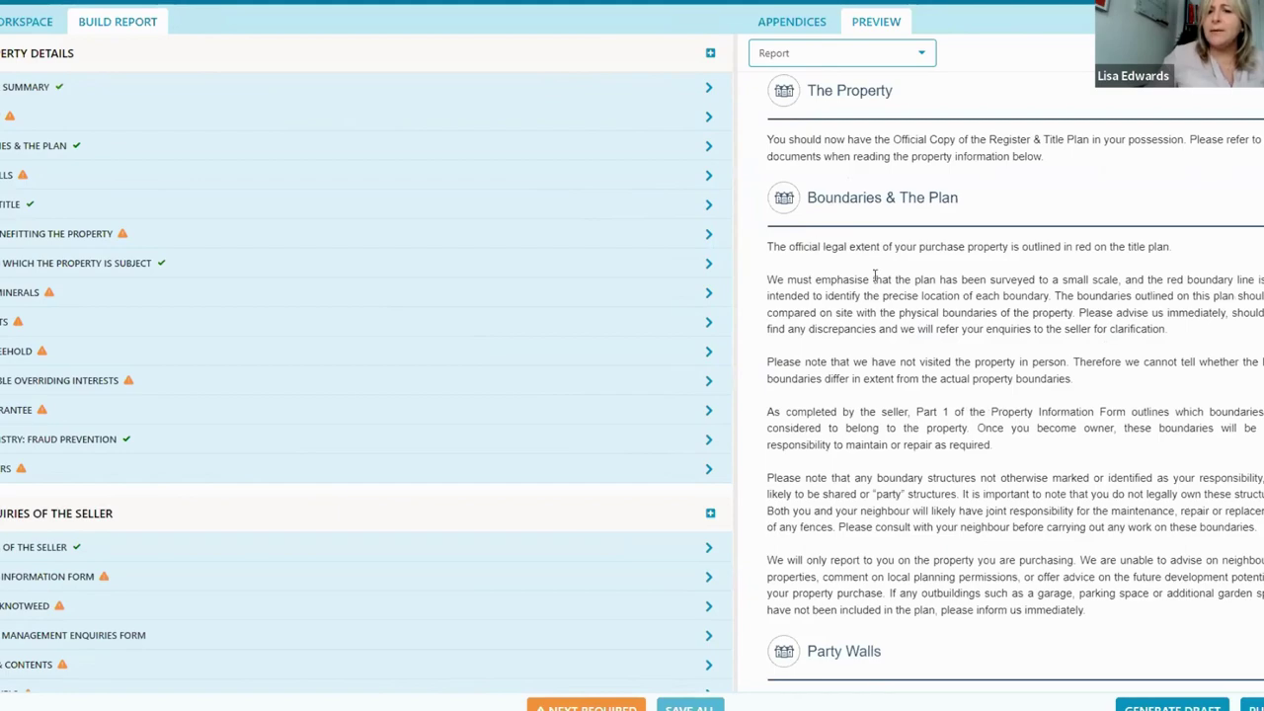
scroll(835, 419, "down", 4)
scroll(834, 419, "down", 12)
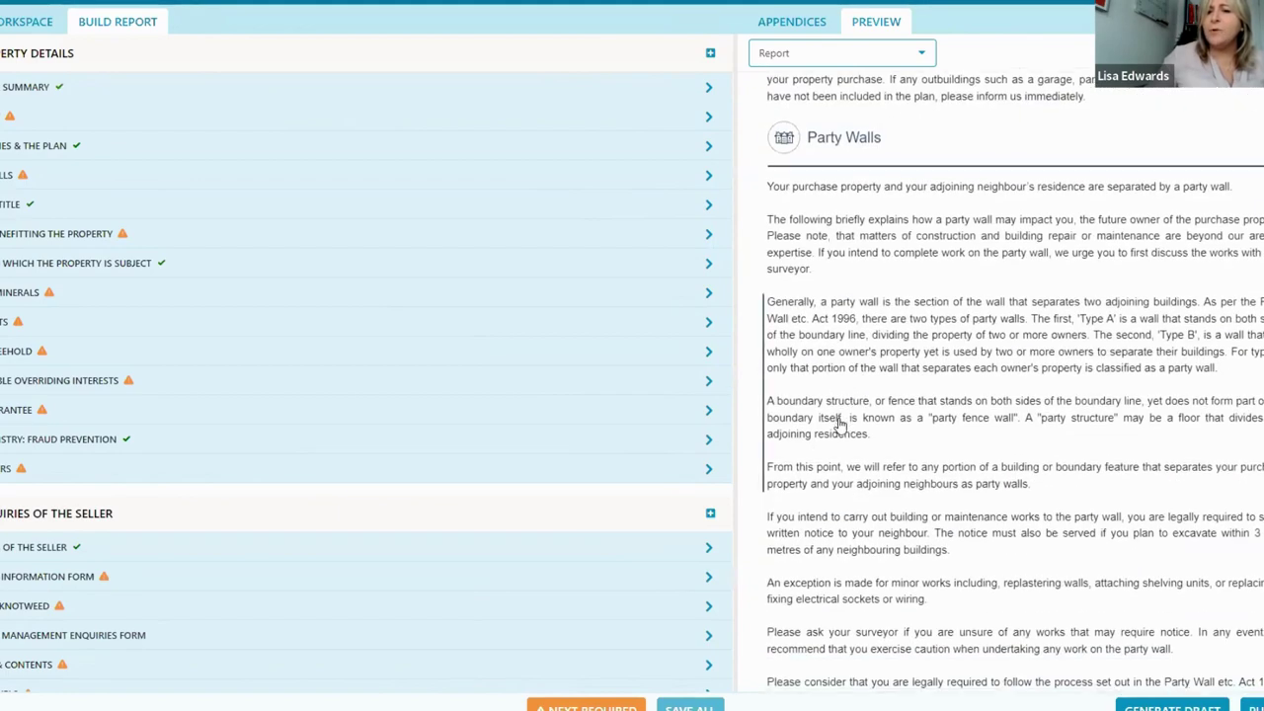
scroll(839, 423, "down", 15)
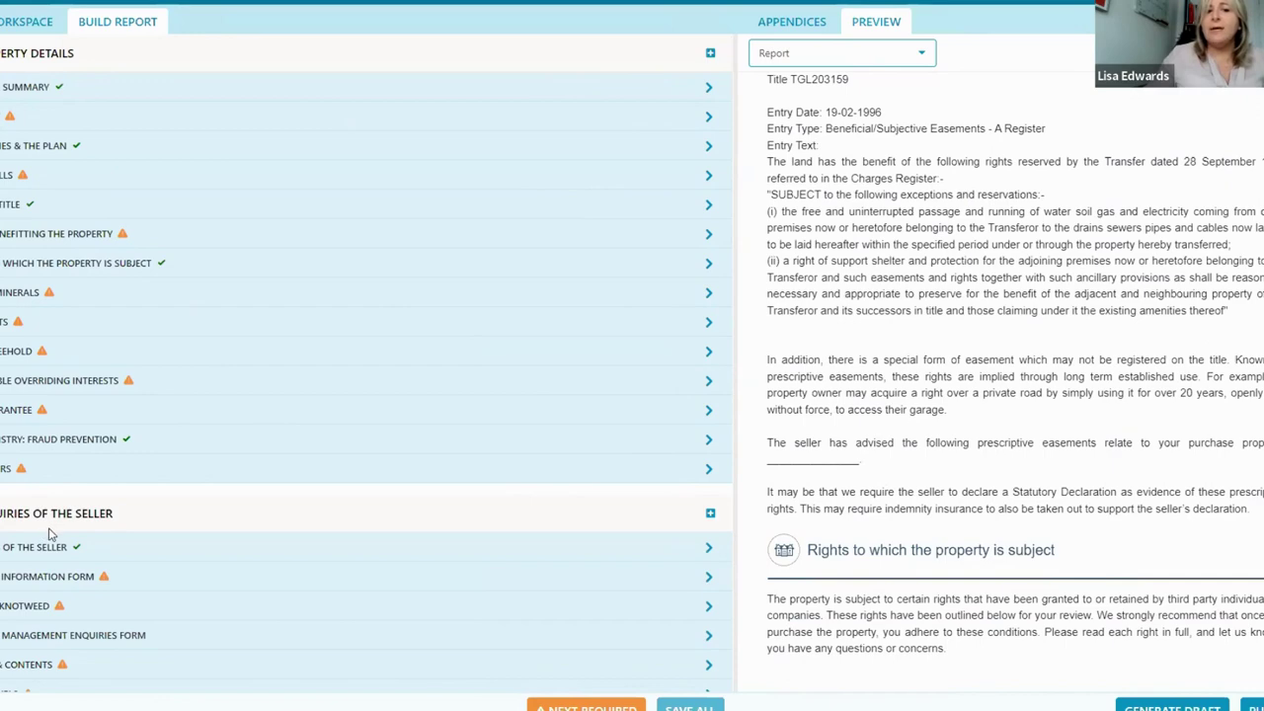
Collapse the Property Details and Enquiries of the Seller sections and look over the Searches section
scroll(45, 514, "down", 5)
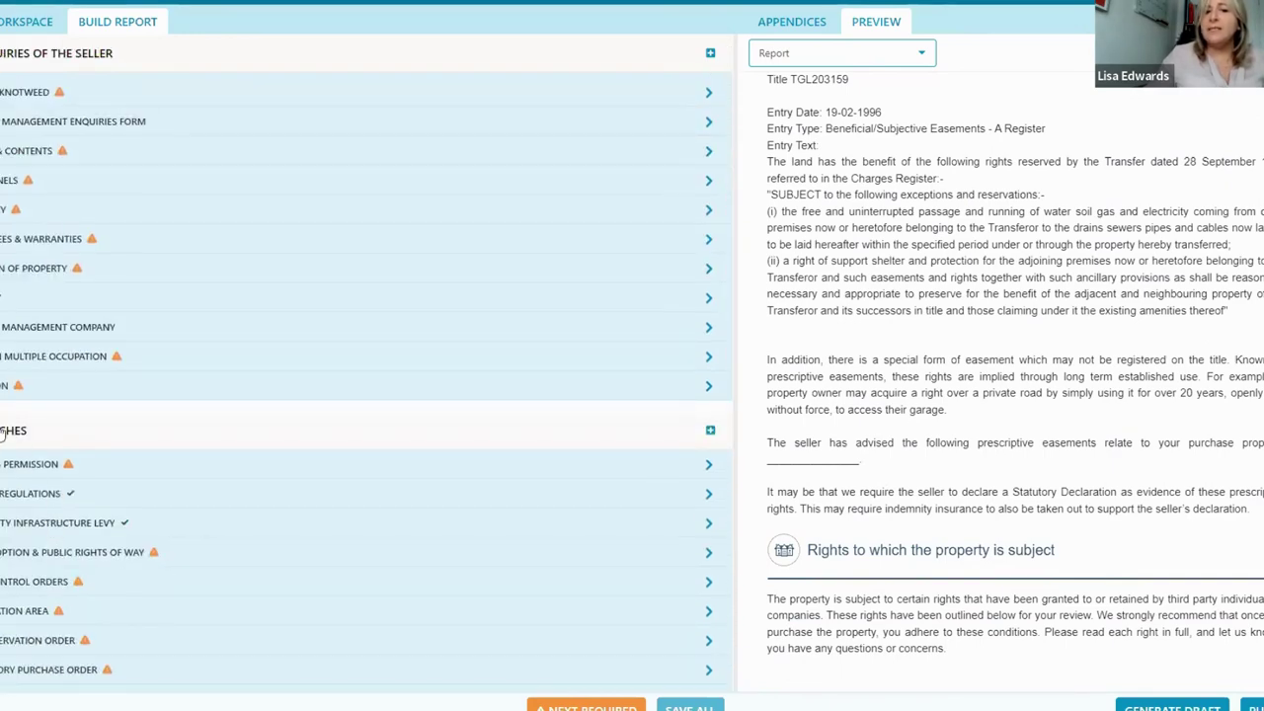
scroll(28, 361, "up", 3)
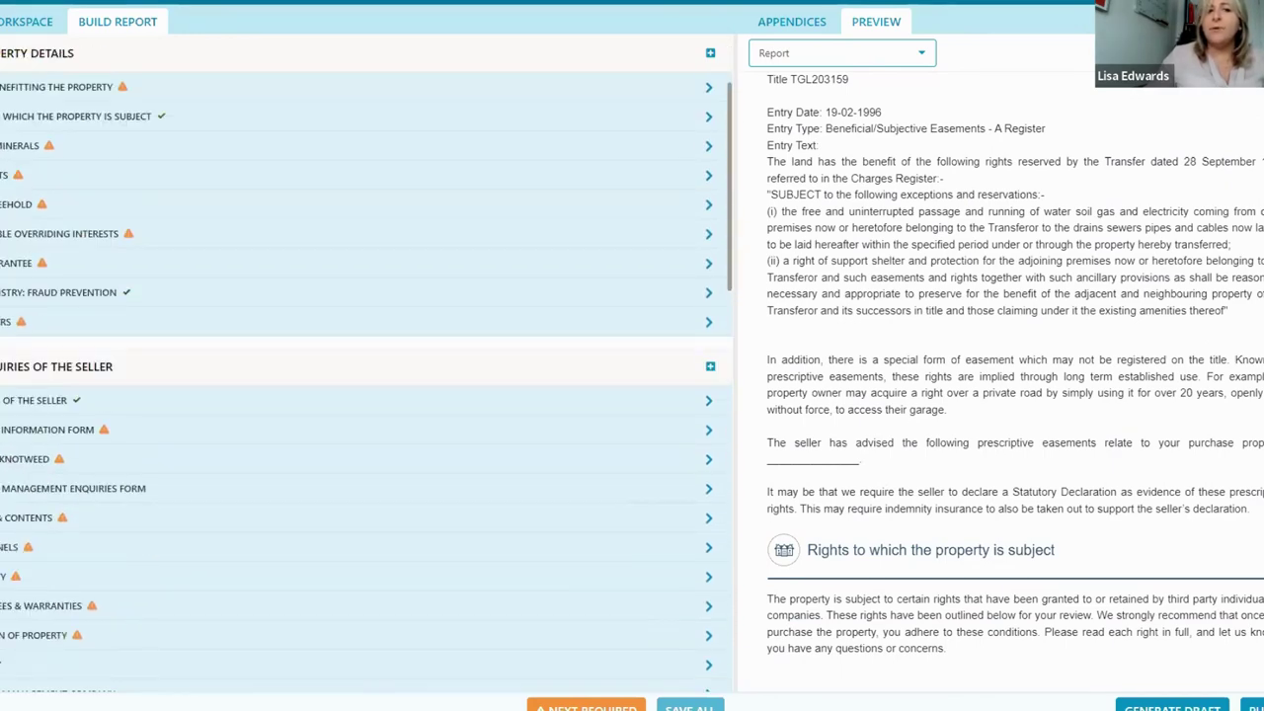
left_click(28, 367)
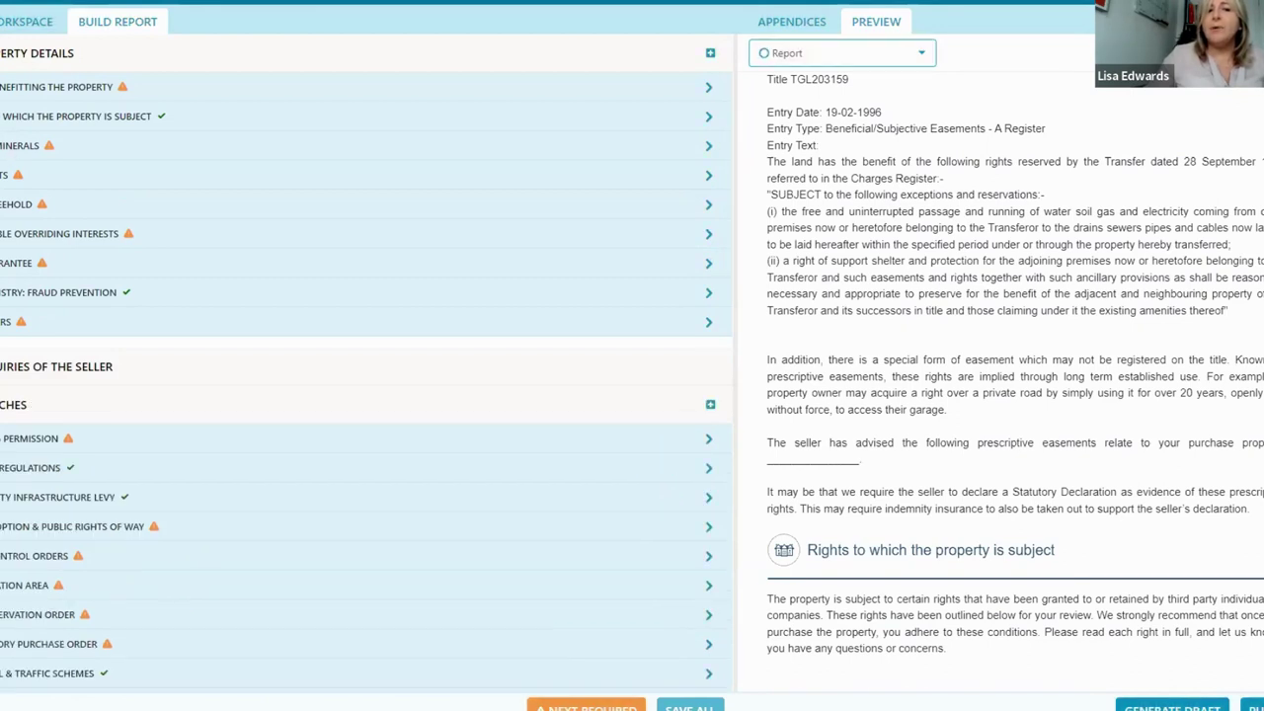
scroll(666, 606, "down", 4)
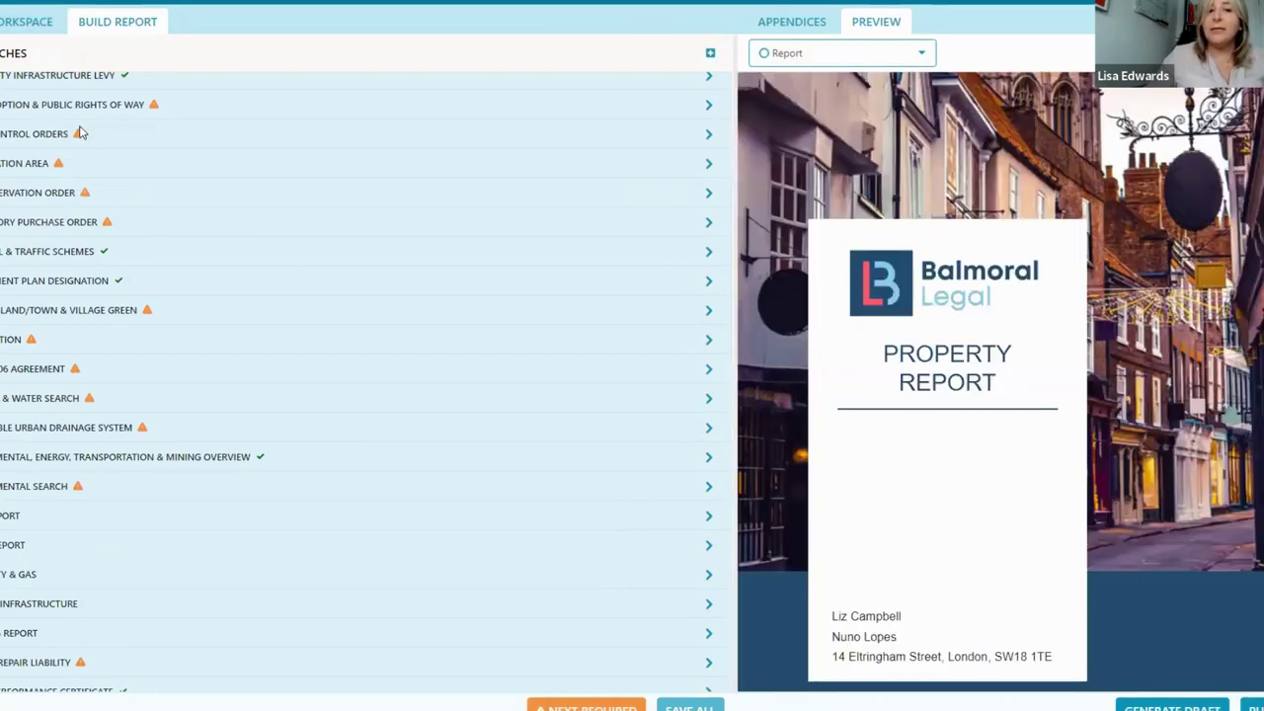
scroll(116, 237, "up", 2)
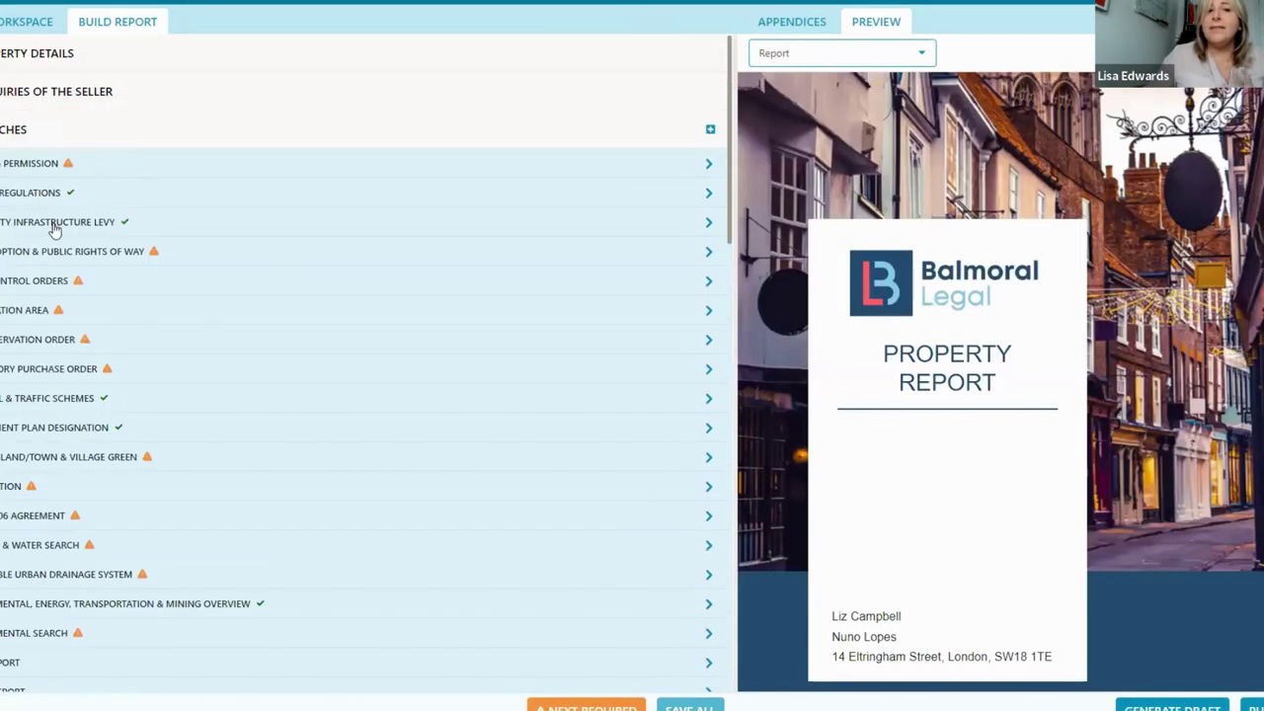
Save the Article 4 Direction (Excepted Permitted Development Rights) paragraph in the Planning Permission entry under Searches
left_click(46, 164)
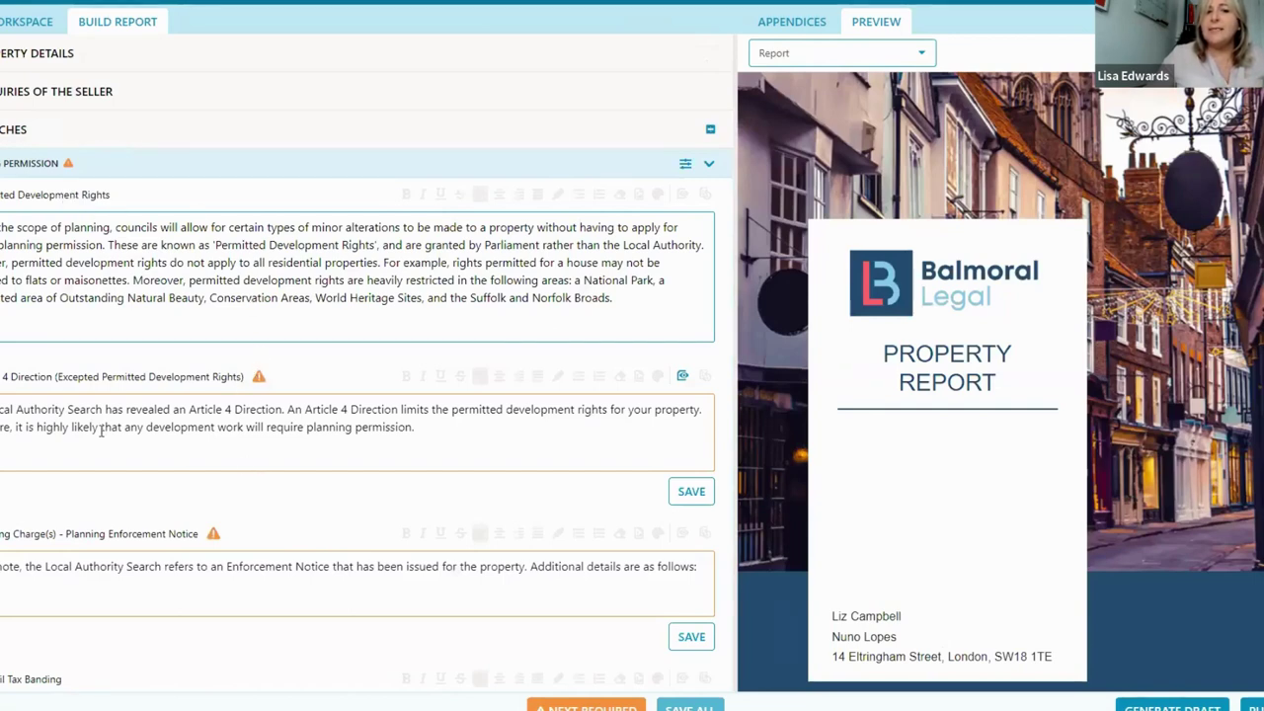
left_click(695, 494)
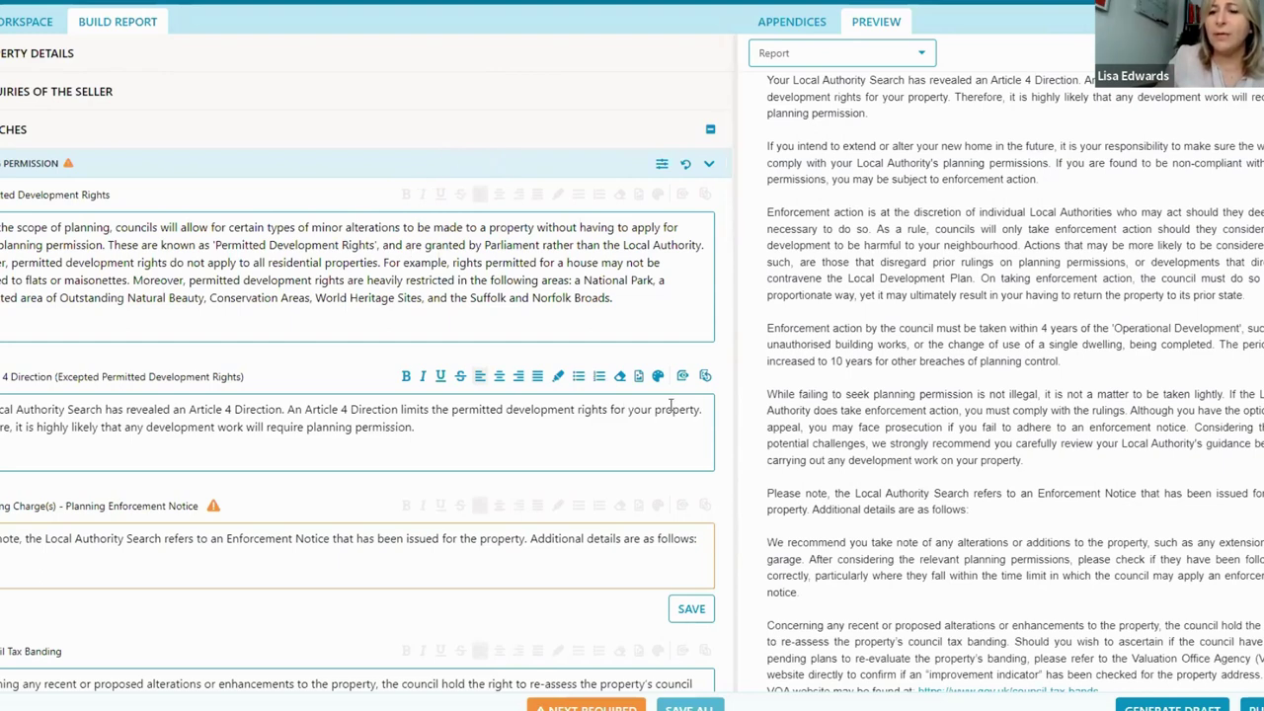
Review the sections, appendices and glossary offered for publishing, close the confirmation without publishing, and view the report's appendices
left_click(1253, 705)
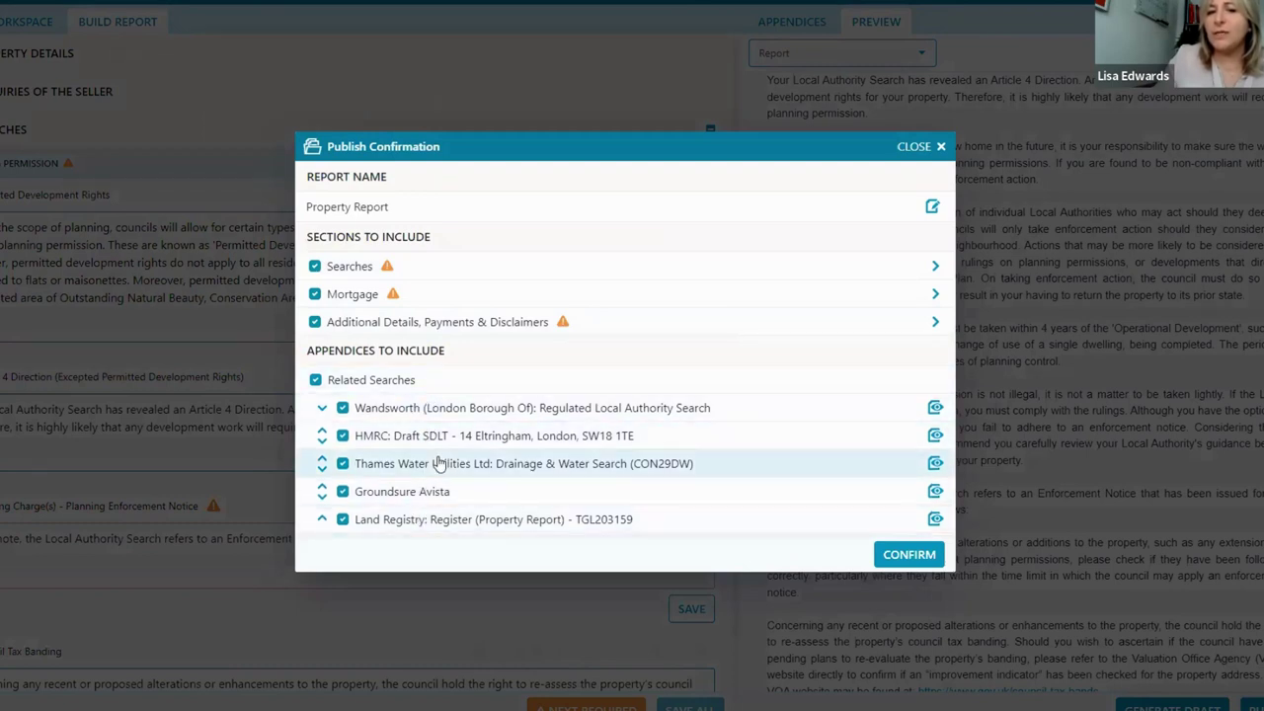
scroll(438, 463, "down", 1)
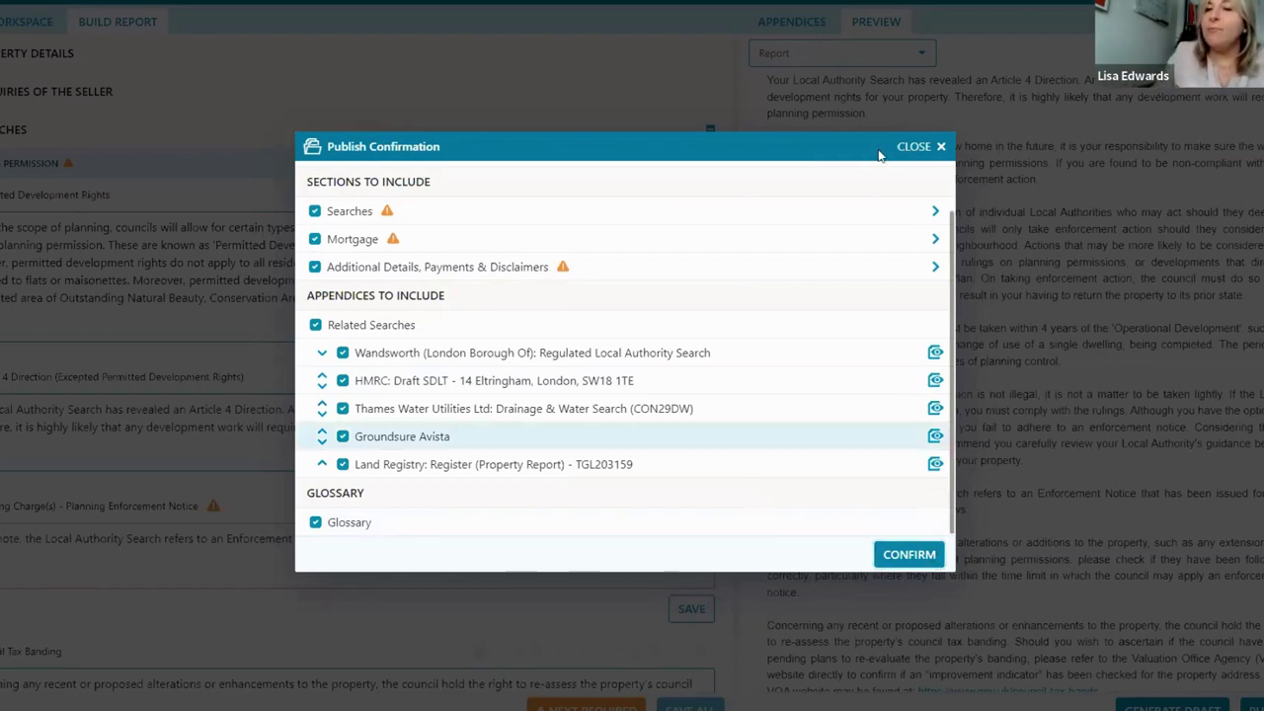
left_click(935, 150)
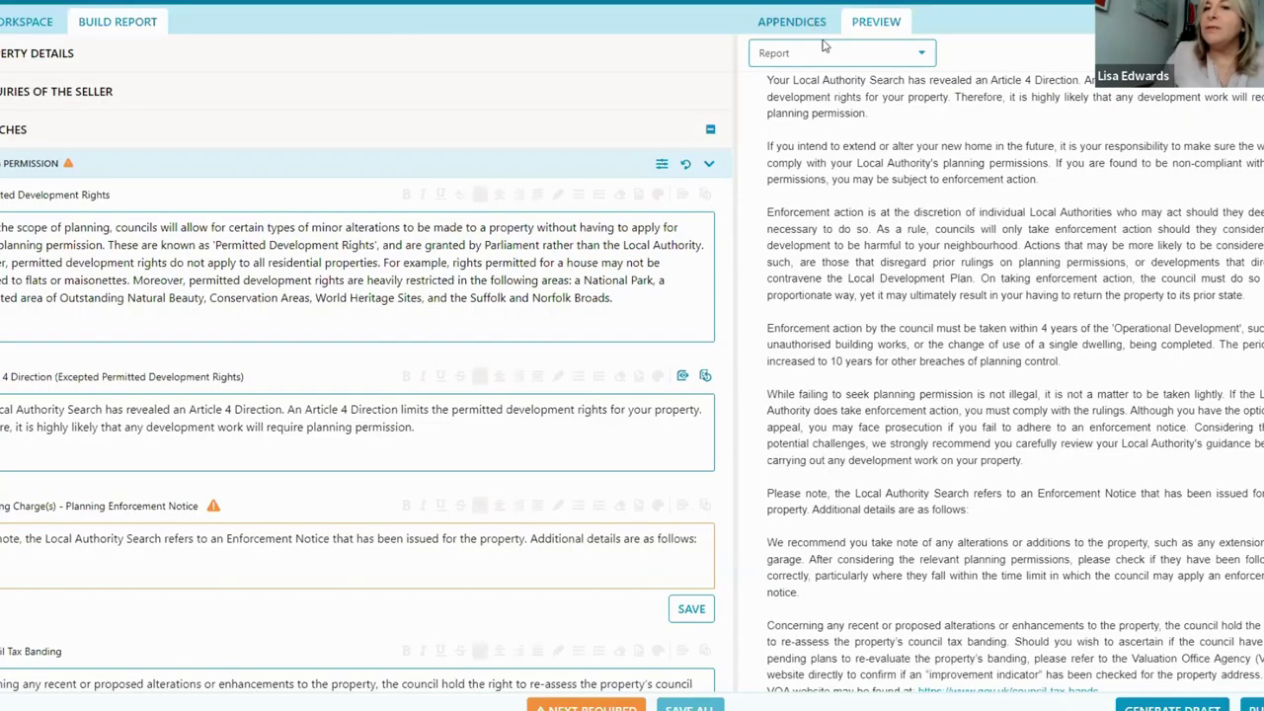
left_click(816, 26)
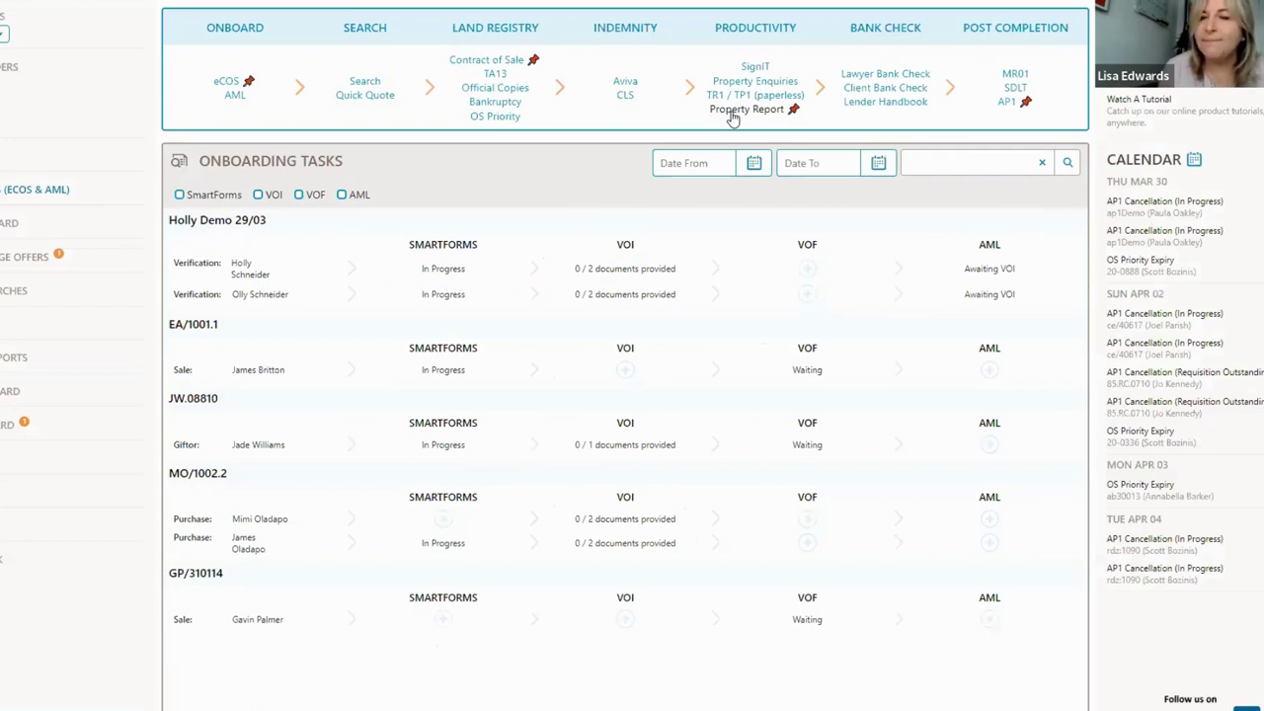
Look through the Lender Handbook, its search for lender updates, and the lender choices for receiving alerts
left_click(876, 102)
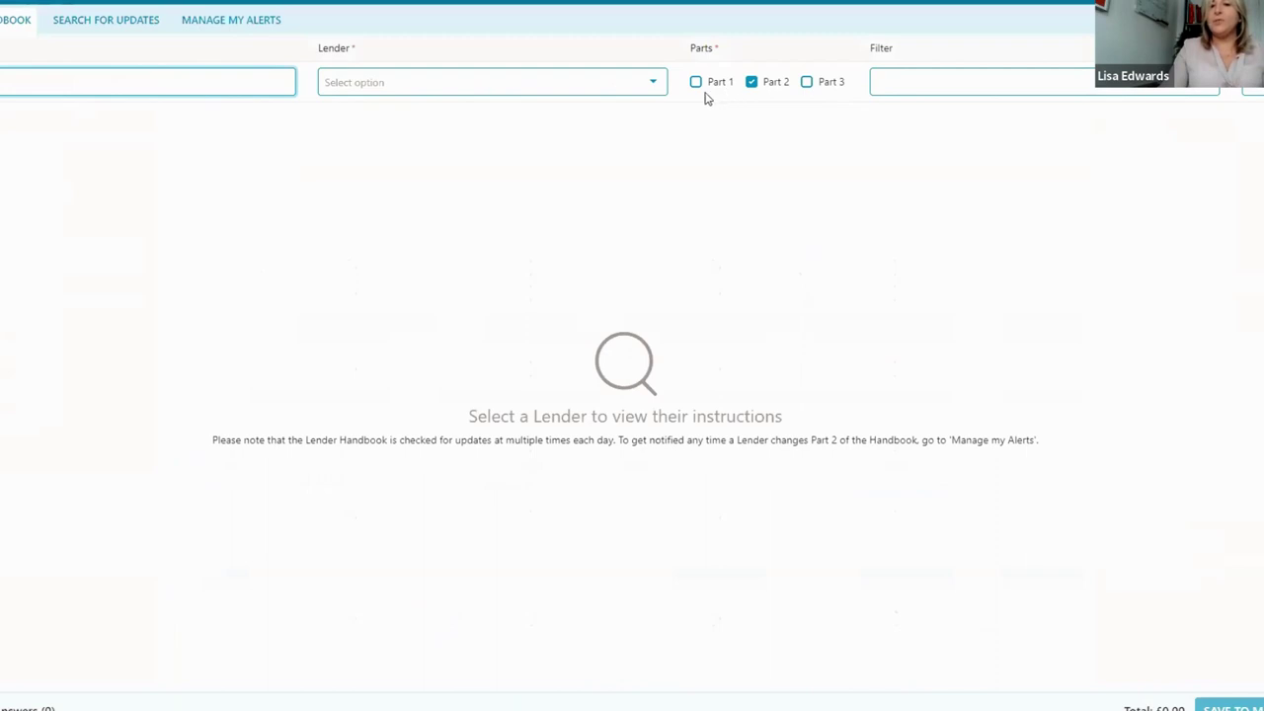
left_click(126, 27)
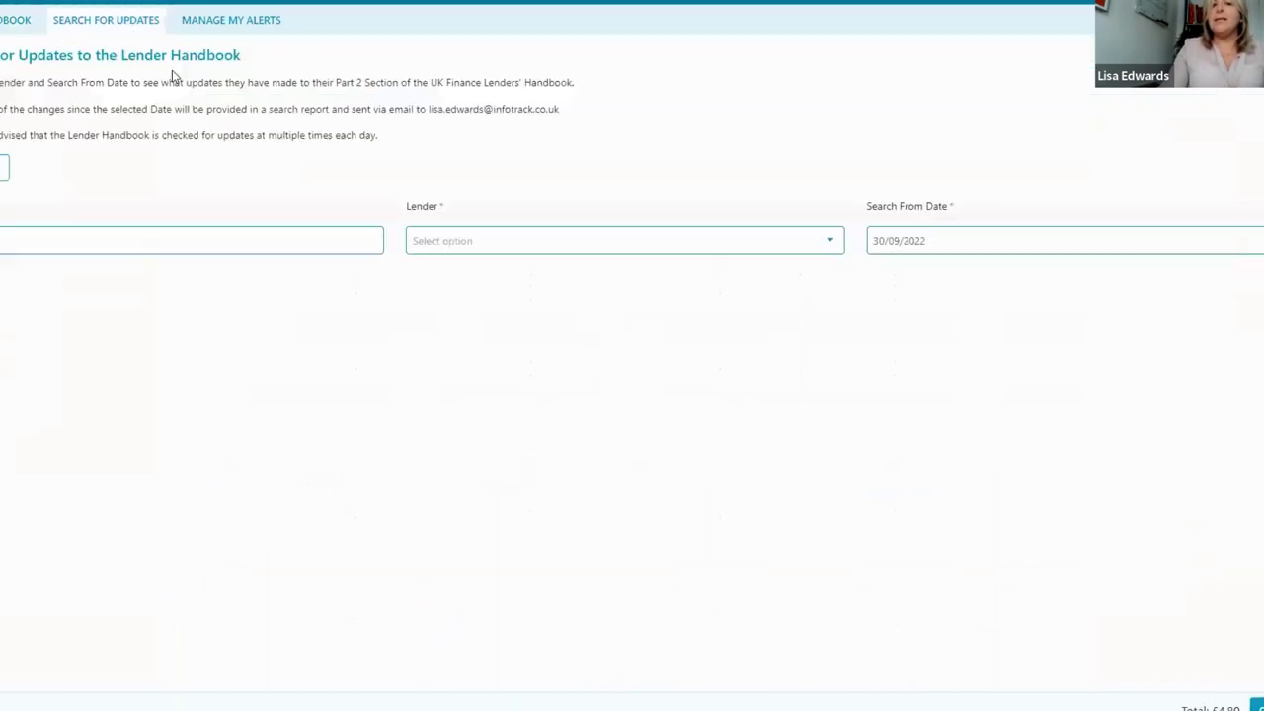
left_click(246, 29)
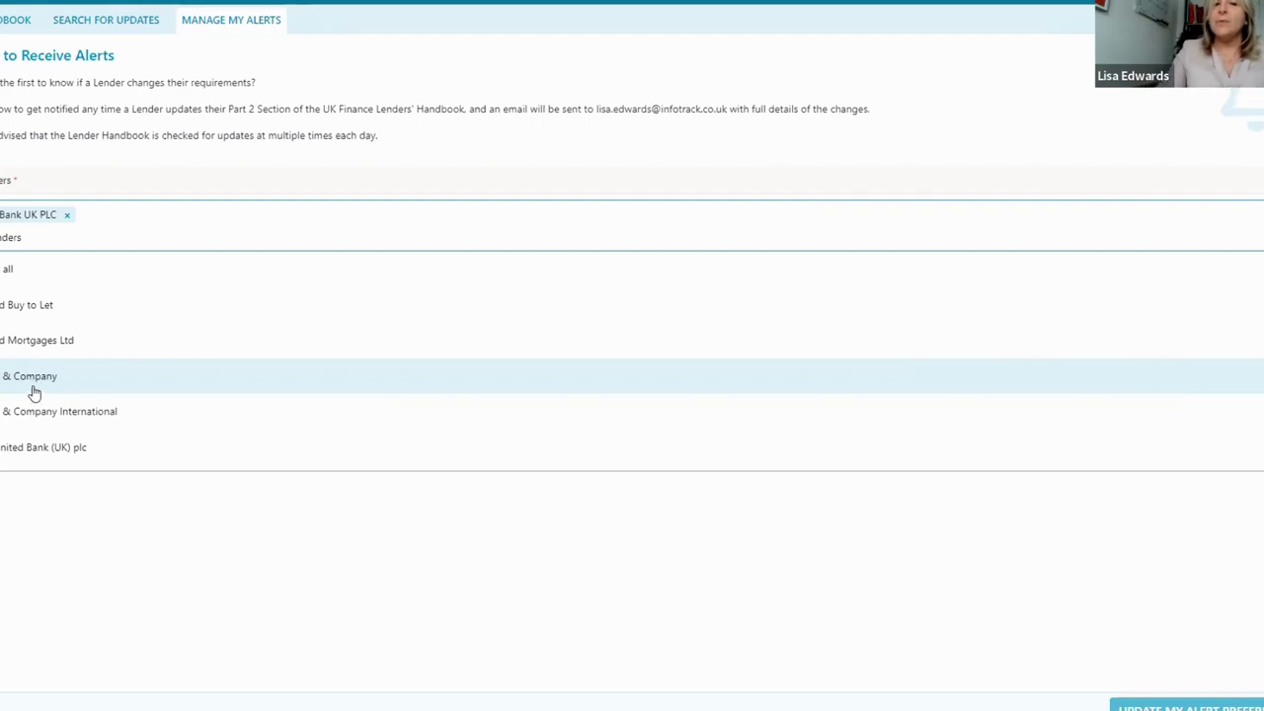
left_click(83, 22)
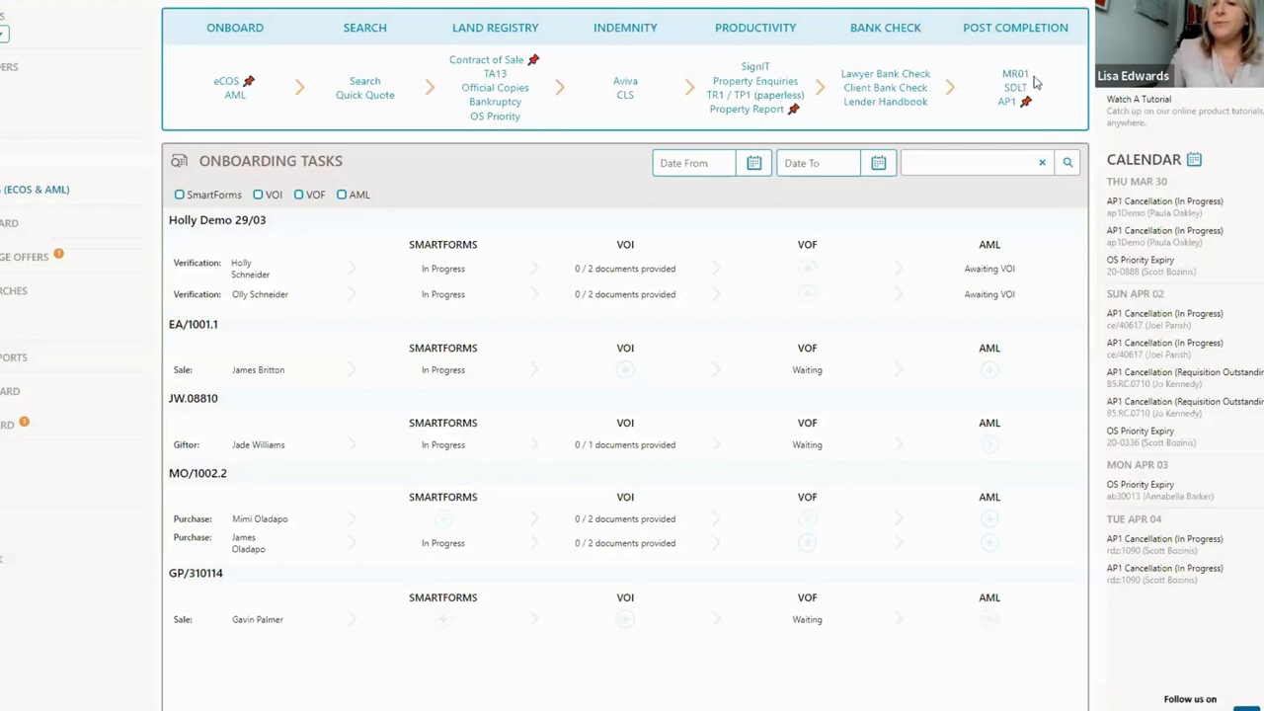
Look over the blank SDLT form and the sections of the AP1 form, closing both without entering anything
left_click(1014, 89)
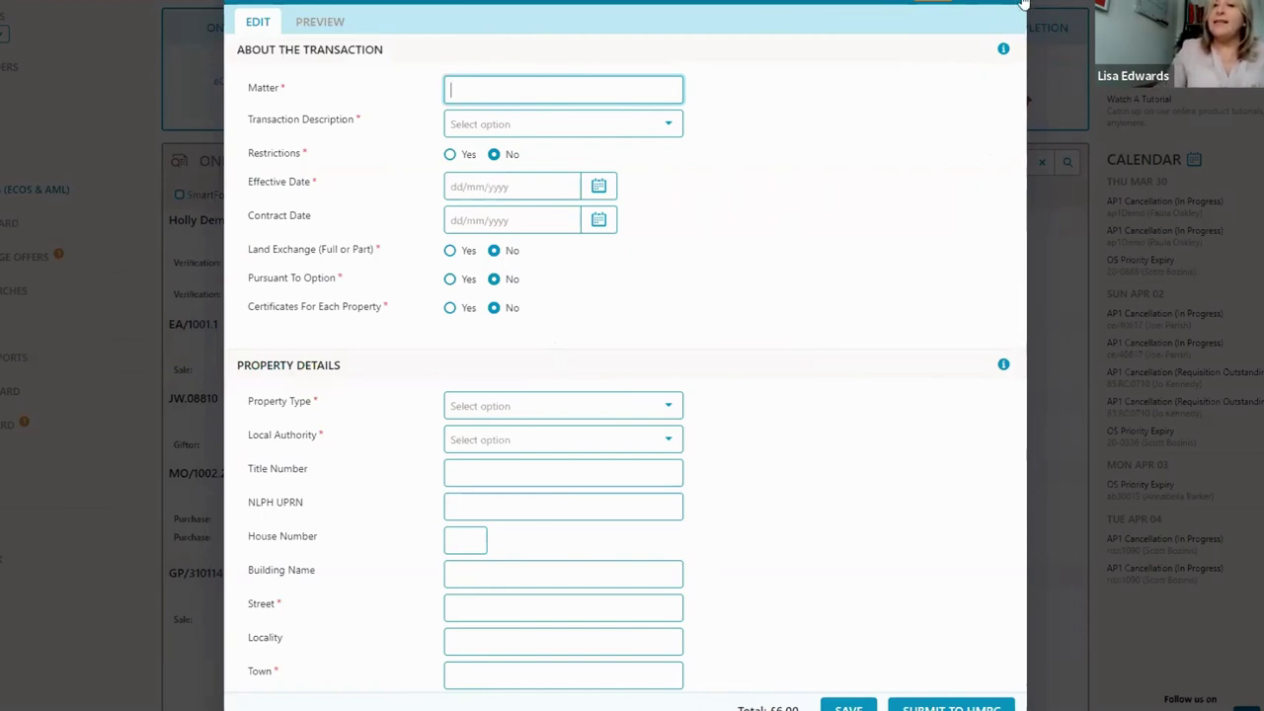
left_click(1042, 73)
left_click(1041, 71)
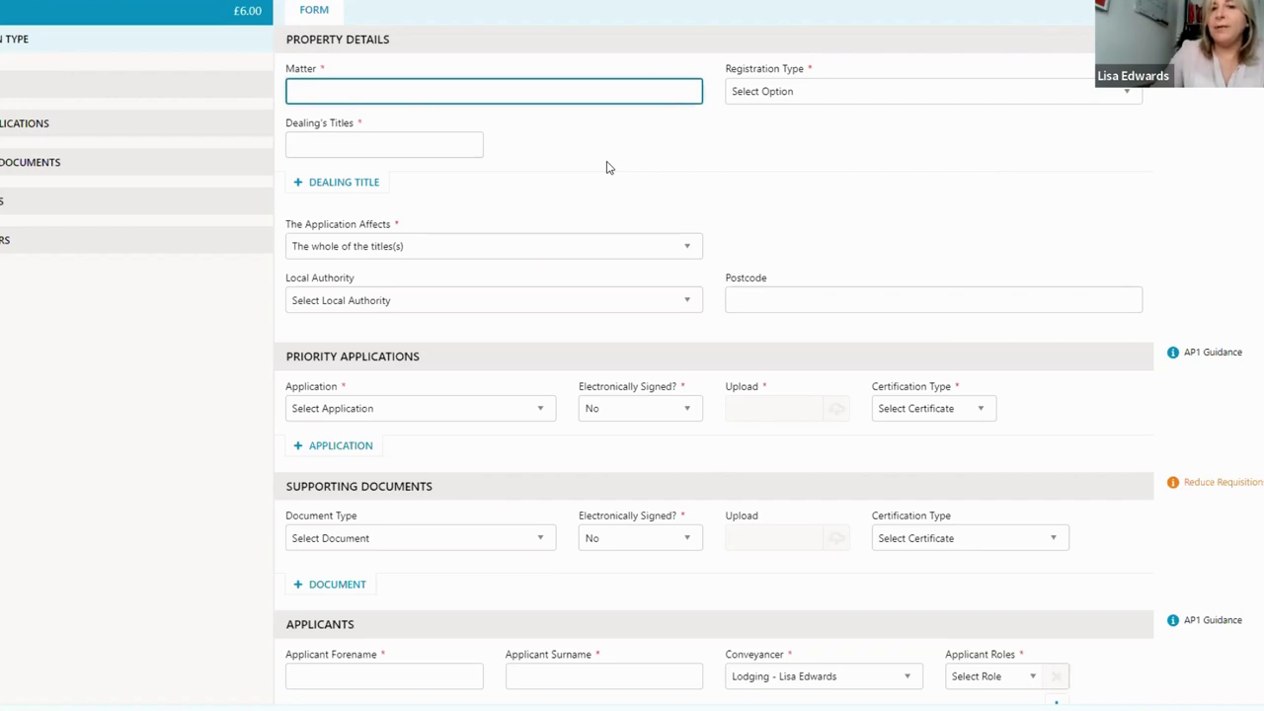
left_click(44, 77)
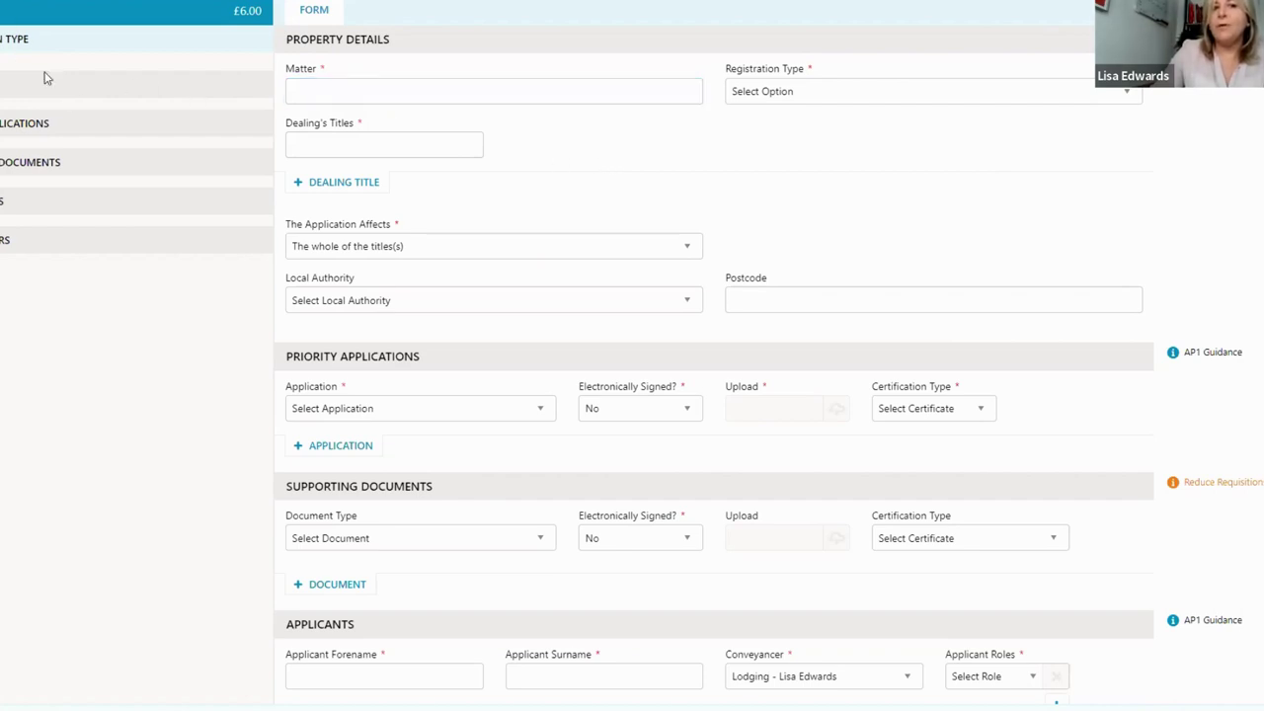
left_click(119, 119)
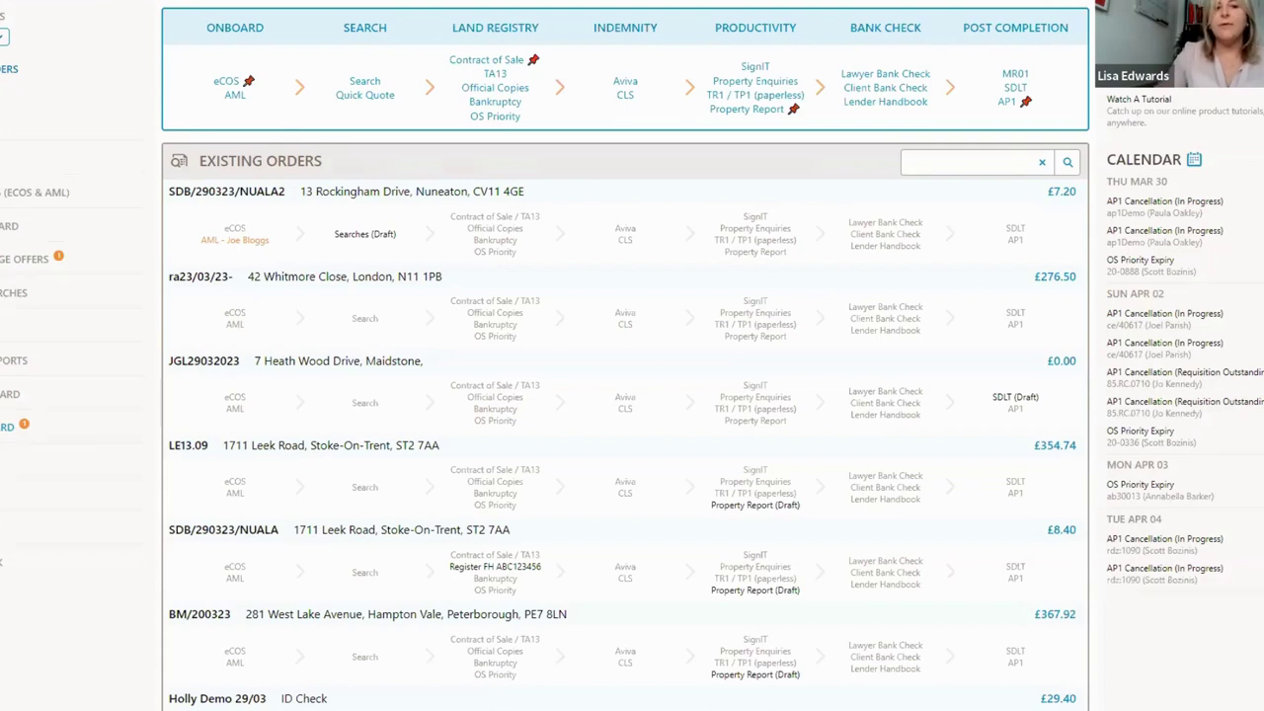
From the AP1 dashboard, open the matter with the outstanding requisition and view its latest Requisition.pdf
left_click(7, 426)
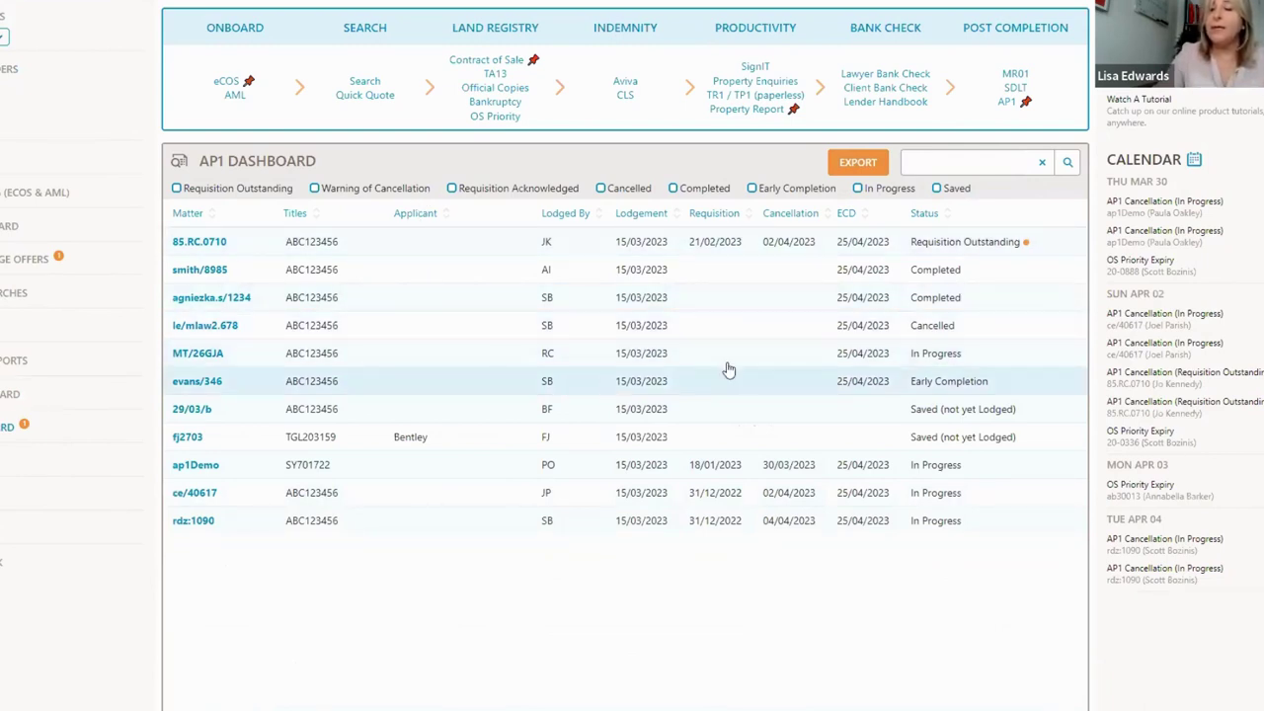
left_click(923, 246)
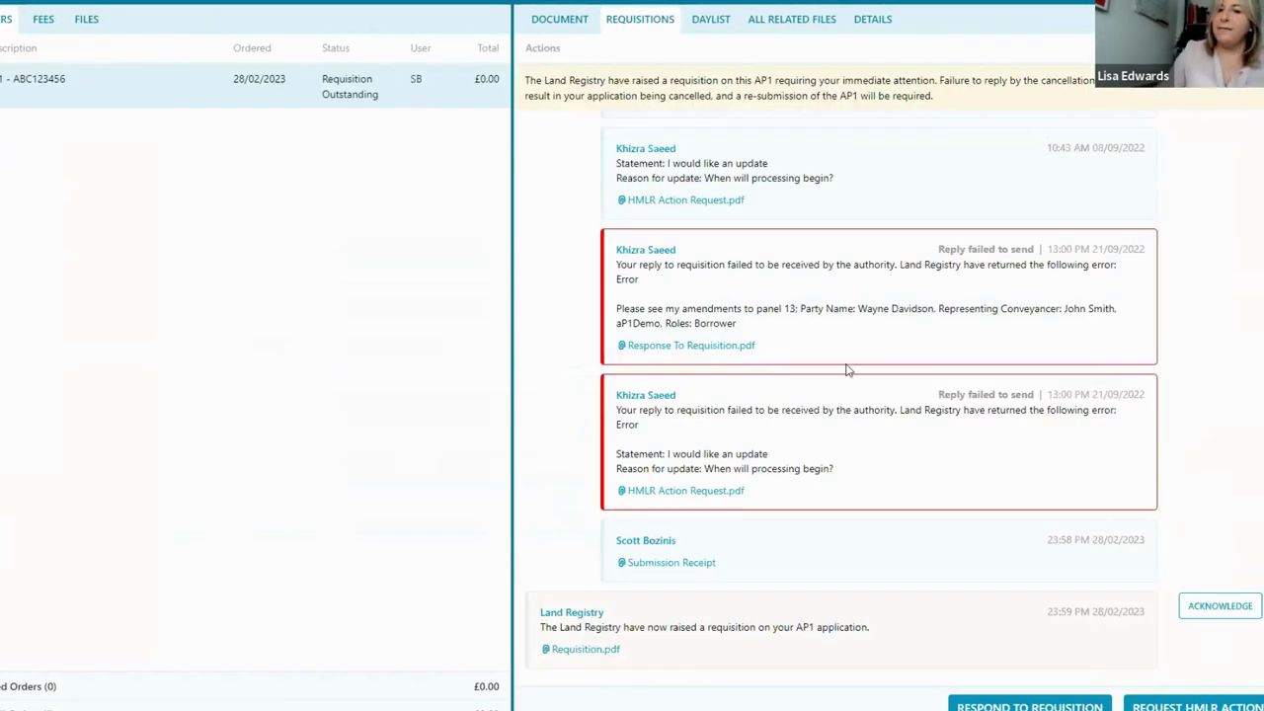
left_click(593, 659)
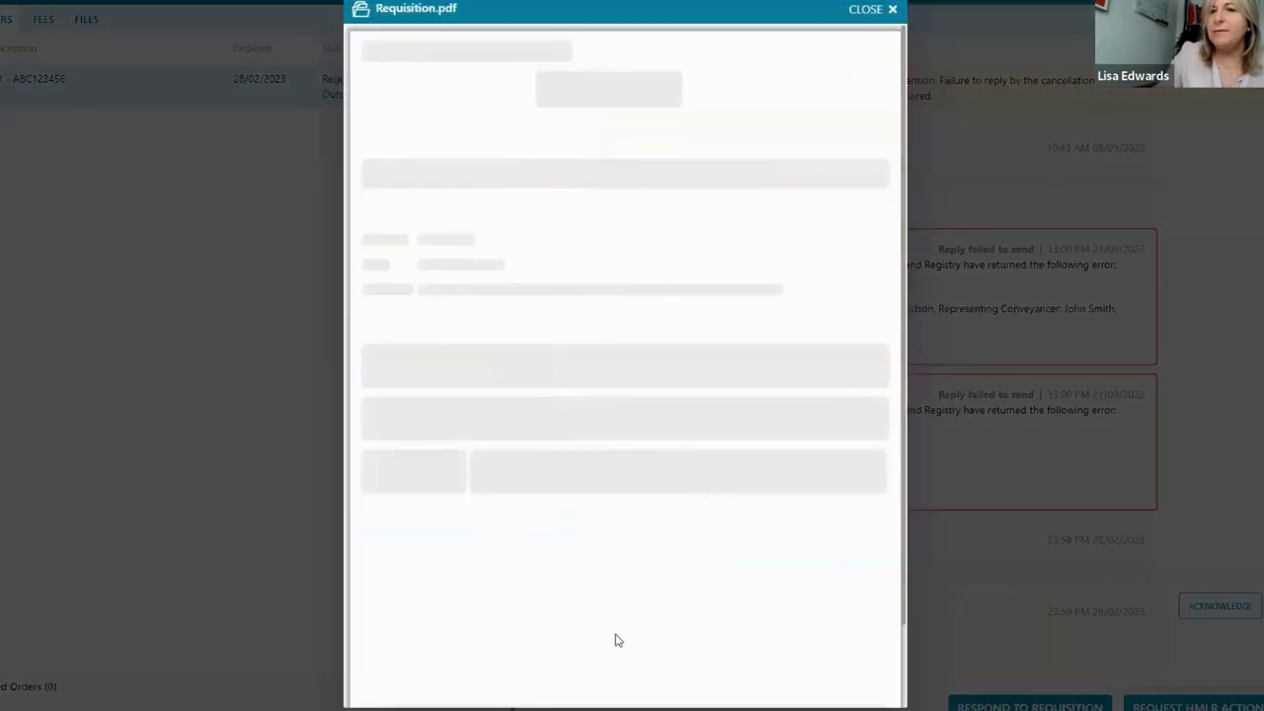
left_click(877, 14)
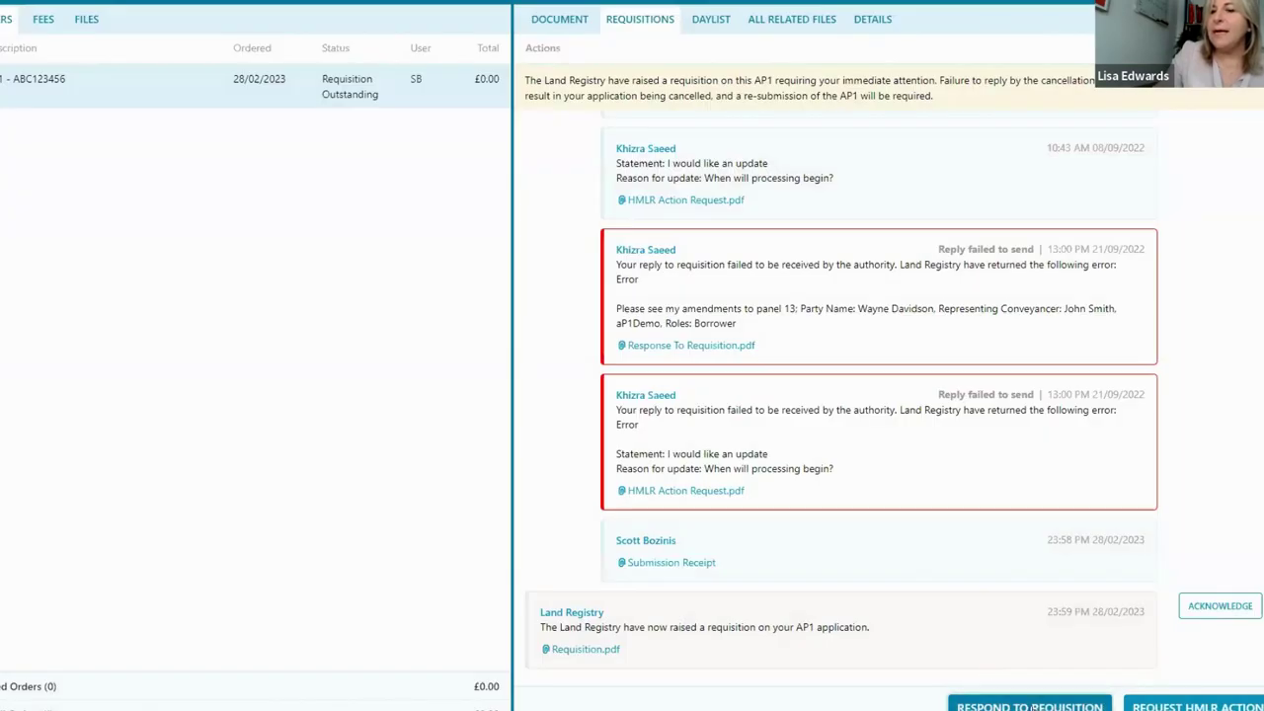
Review the requisition response form and the statement options for requesting an HMLR action, closing both without sending
left_click(1029, 705)
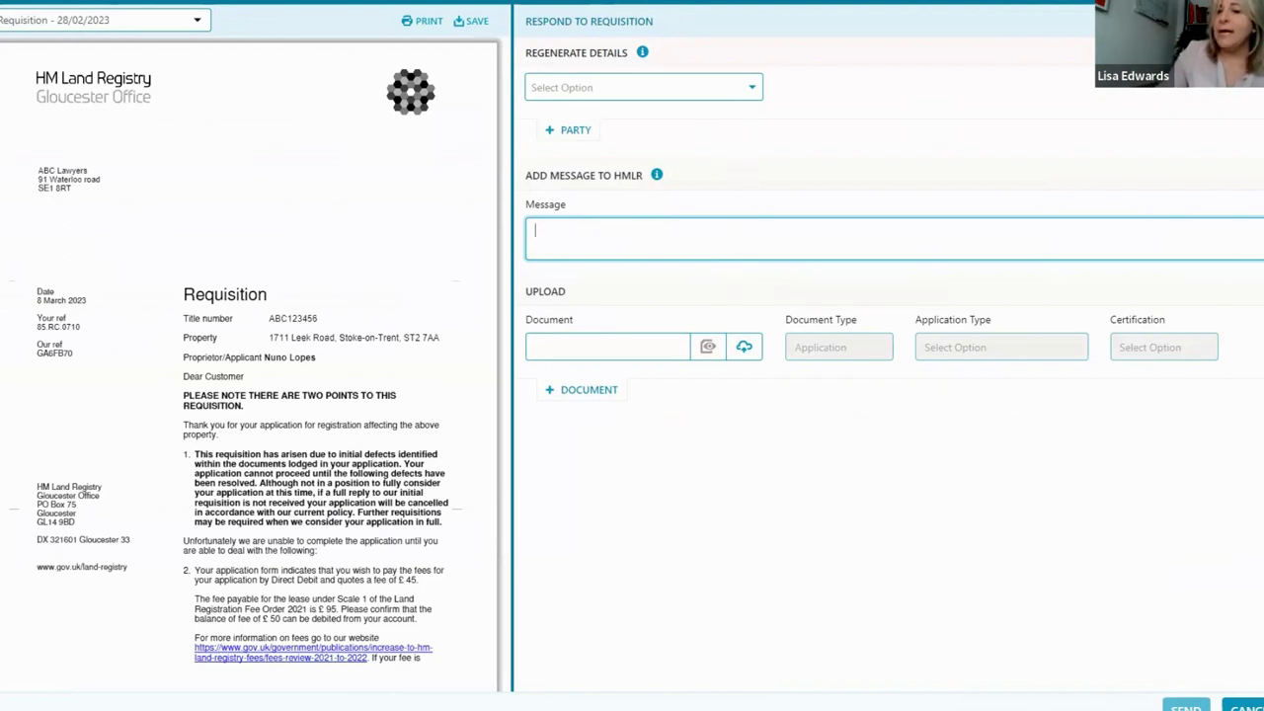
left_click(1245, 707)
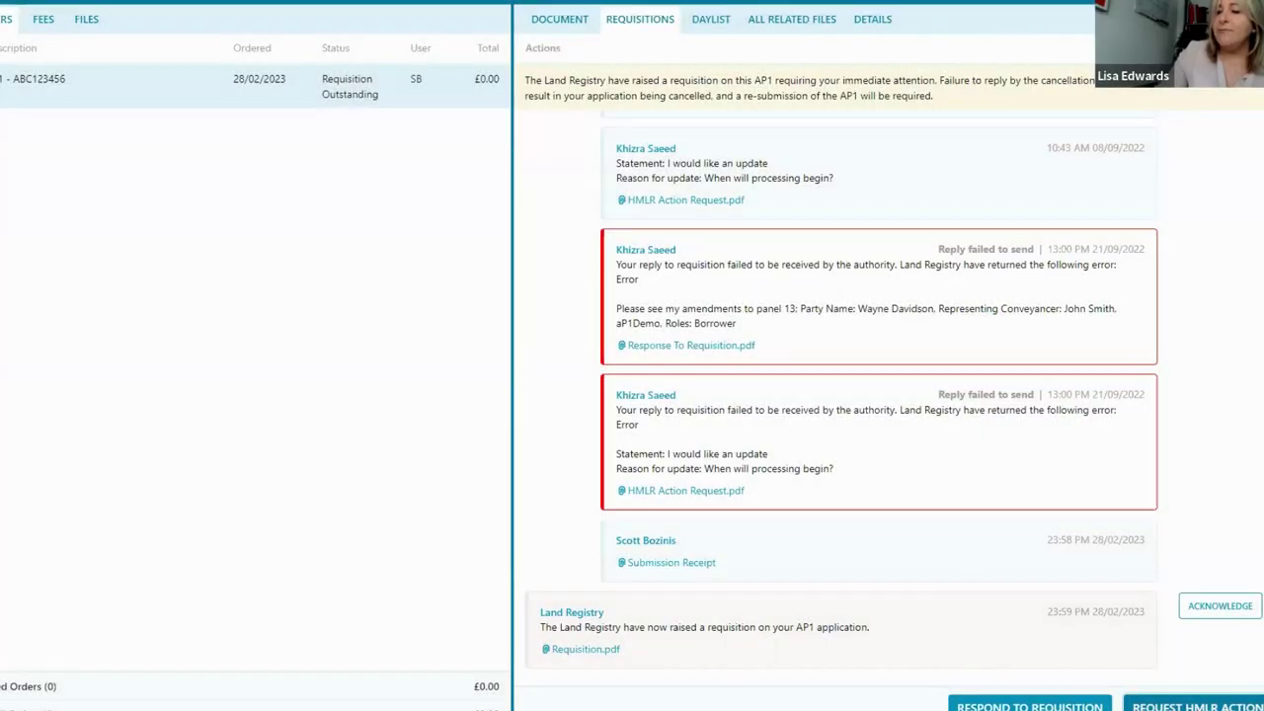
left_click(1195, 707)
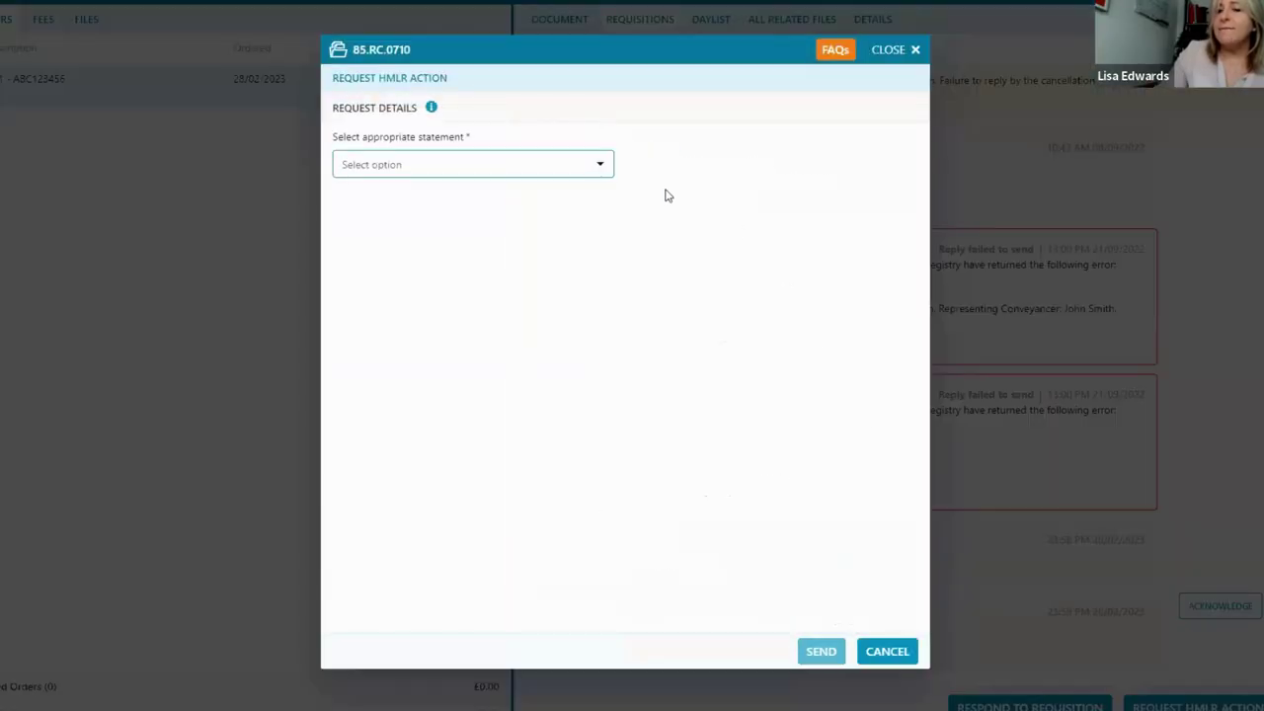
left_click(601, 166)
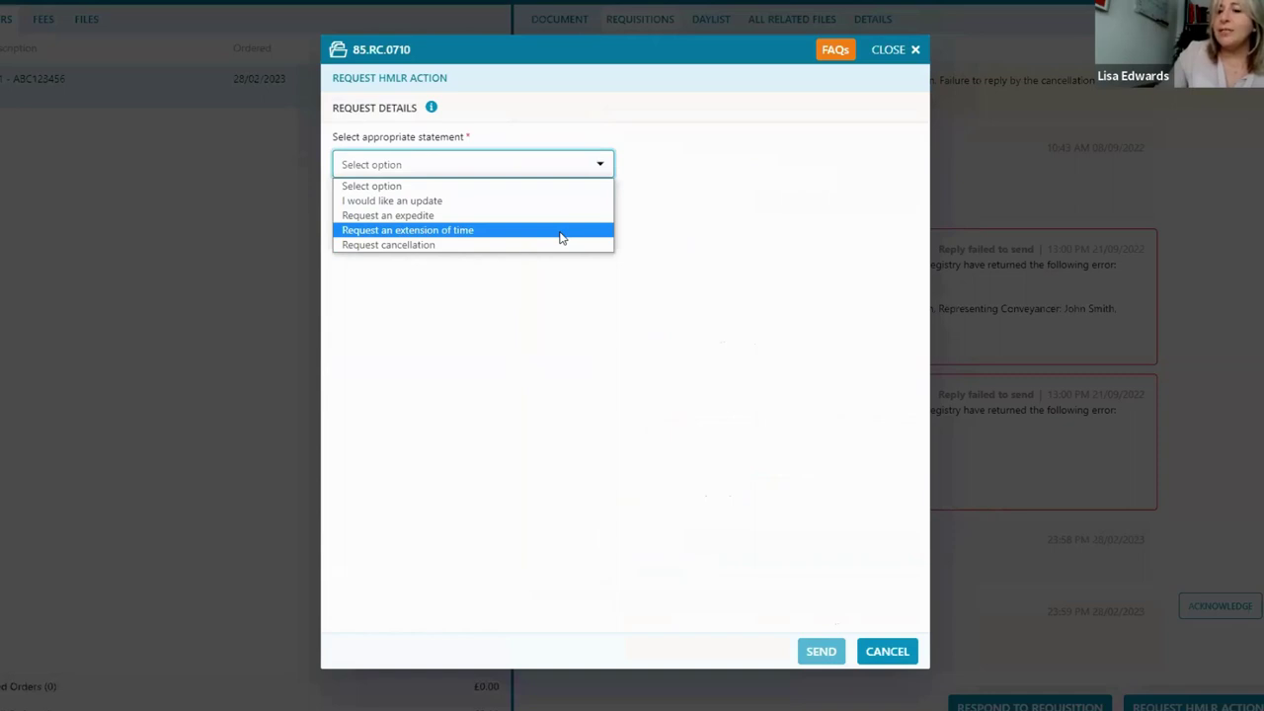
left_click(892, 50)
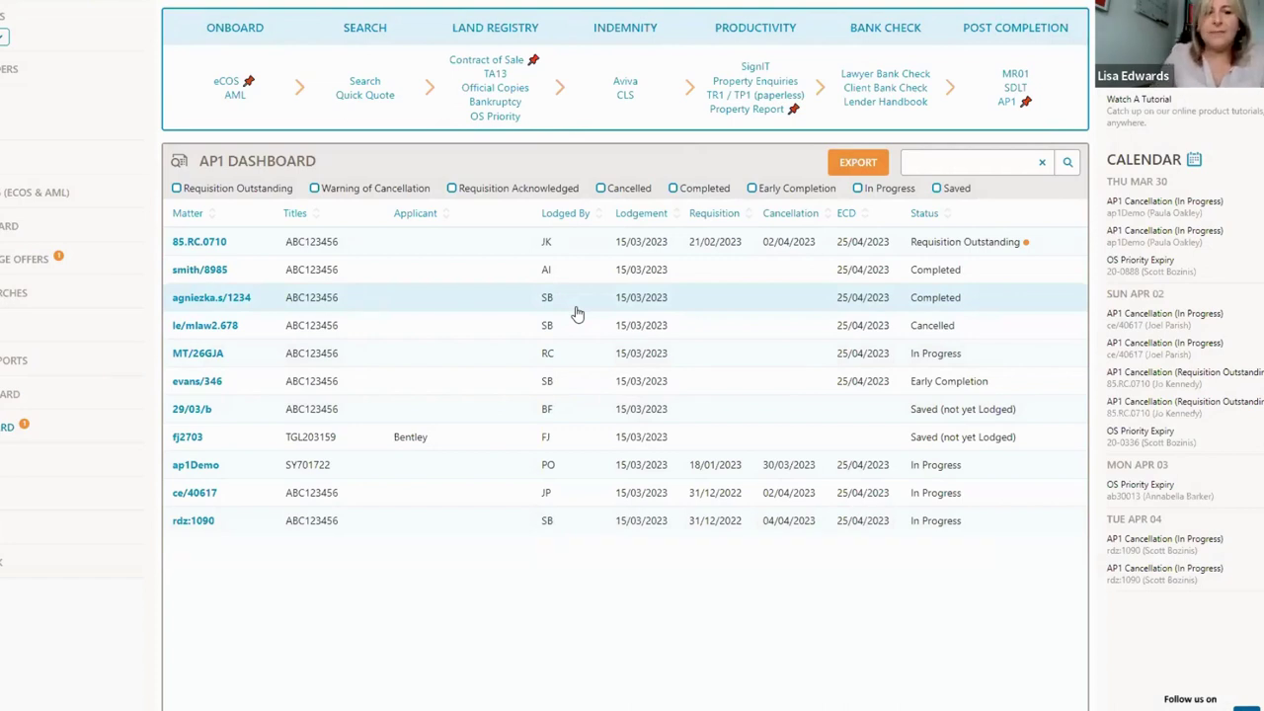
Switch to the PowerPoint slide show
key("alt+Tab")
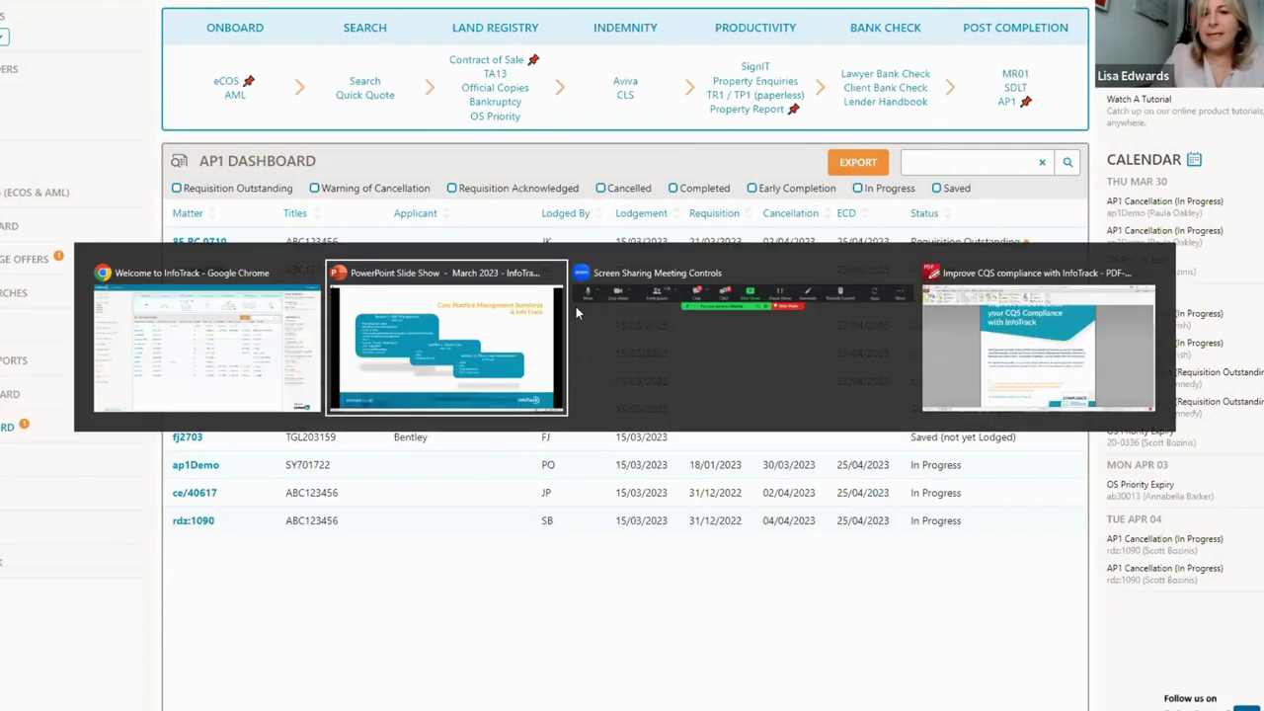